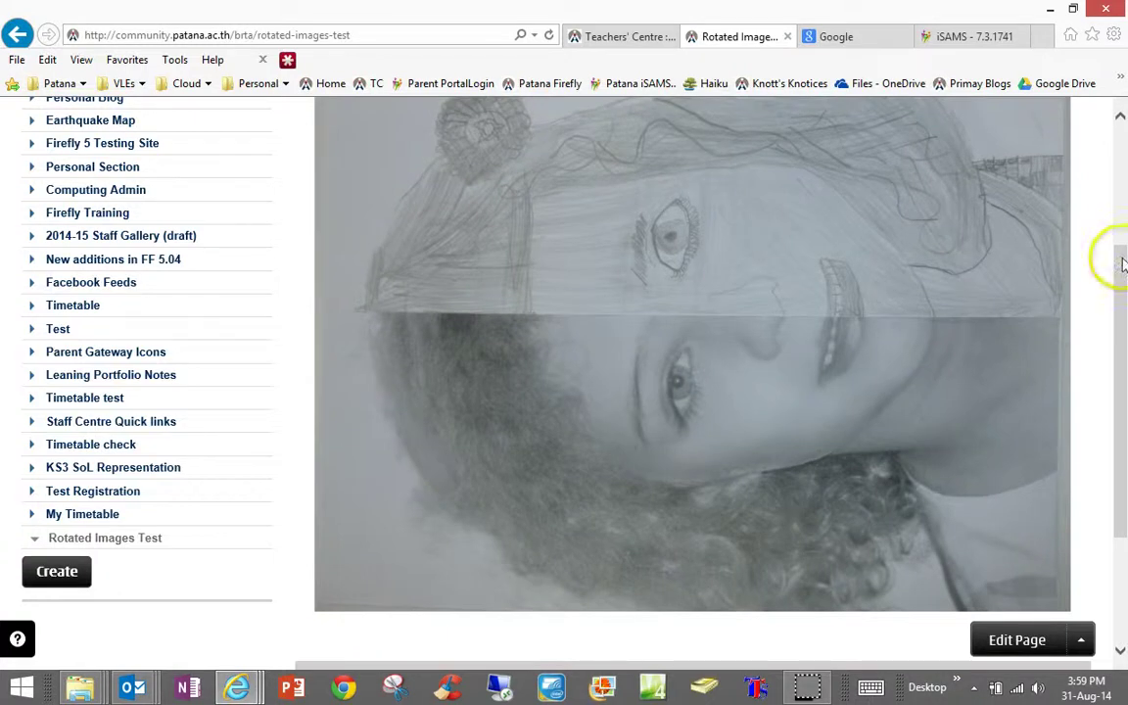
Step: Restore Internet Explorer to a smaller window so the desktop files show beside the Rotated Images Test page
{"action": "mouse_move", "coordinate": [1124, 323]}
{"action": "left_mouse_down"}
{"action": "mouse_move", "coordinate": [1124, 205]}
{"action": "mouse_move", "coordinate": [1124, 304]}
{"action": "left_mouse_up"}
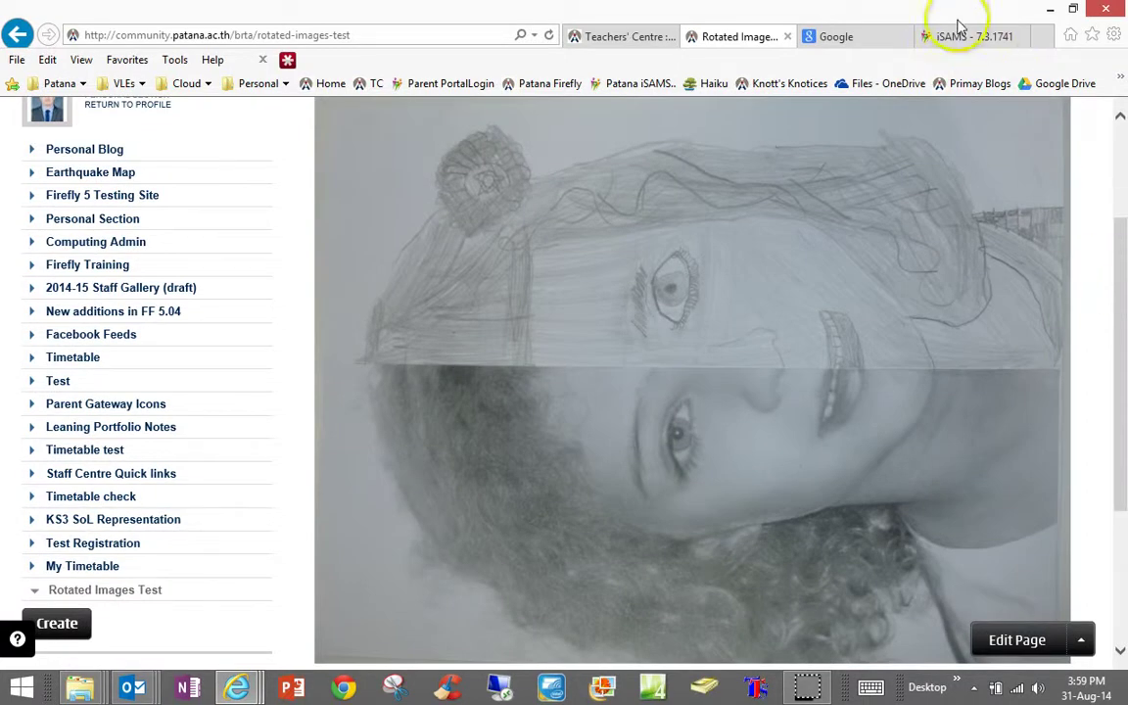
{"action": "left_click_drag", "start_coordinate": [952, 22], "coordinate": [919, 38]}
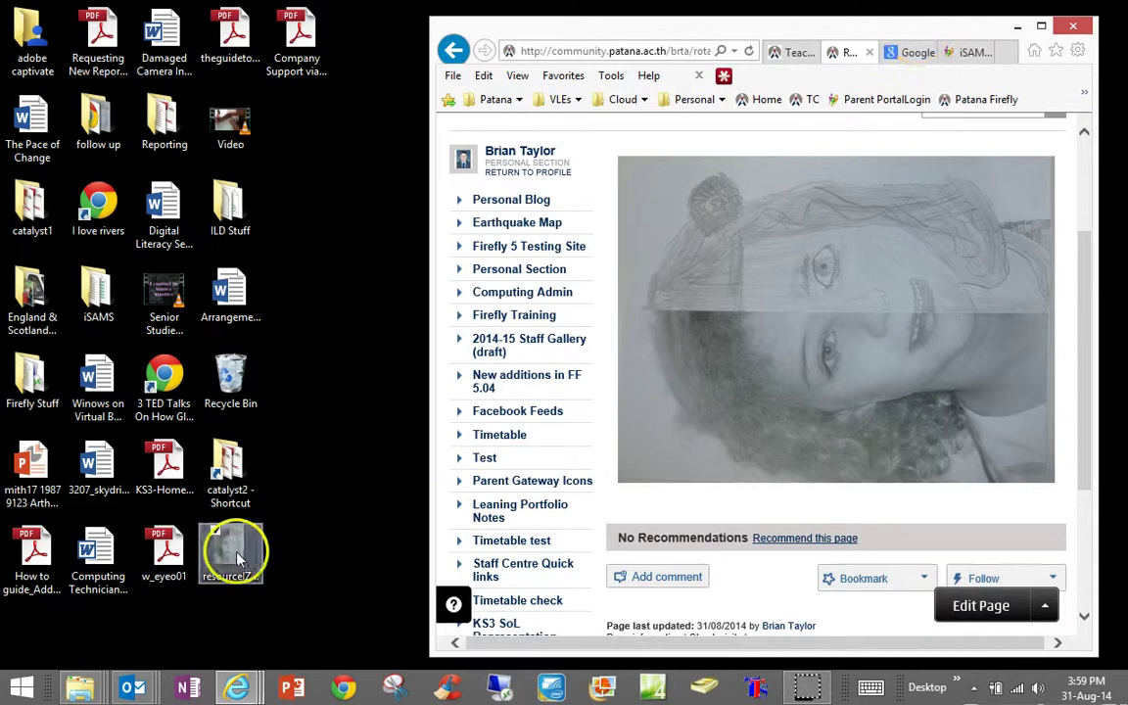
{"action": "double_click", "coordinate": [237, 558]}
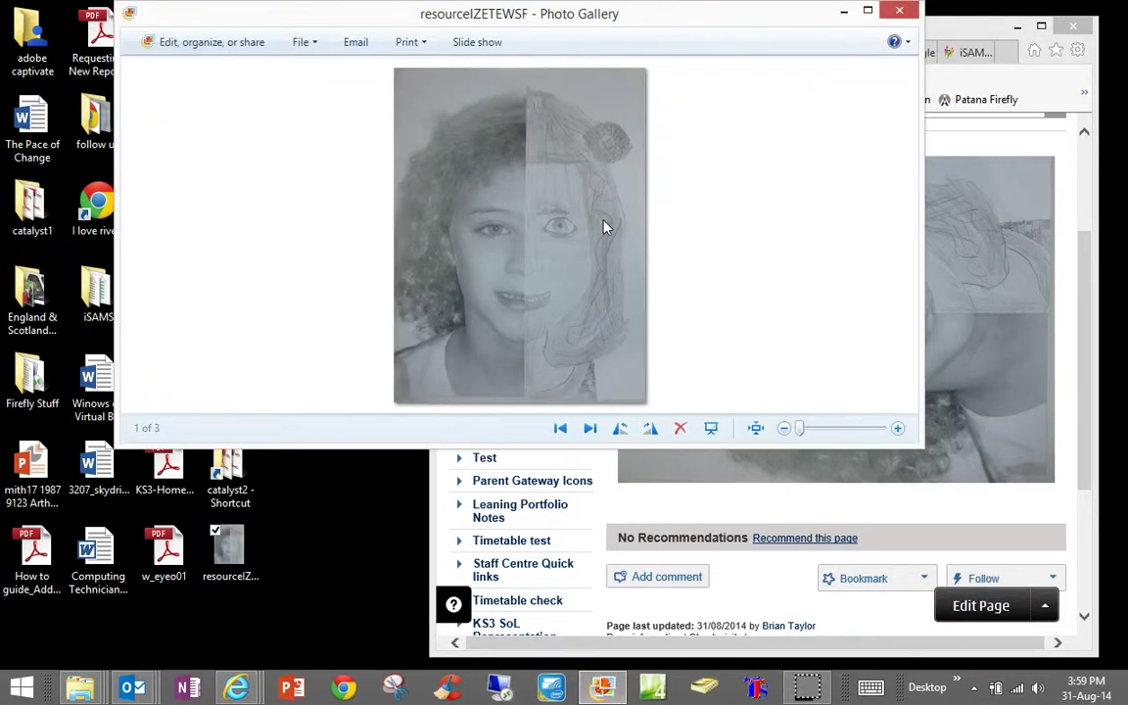
{"action": "left_click", "coordinate": [899, 11]}
{"action": "left_click_drag", "start_coordinate": [230, 548], "coordinate": [793, 445]}
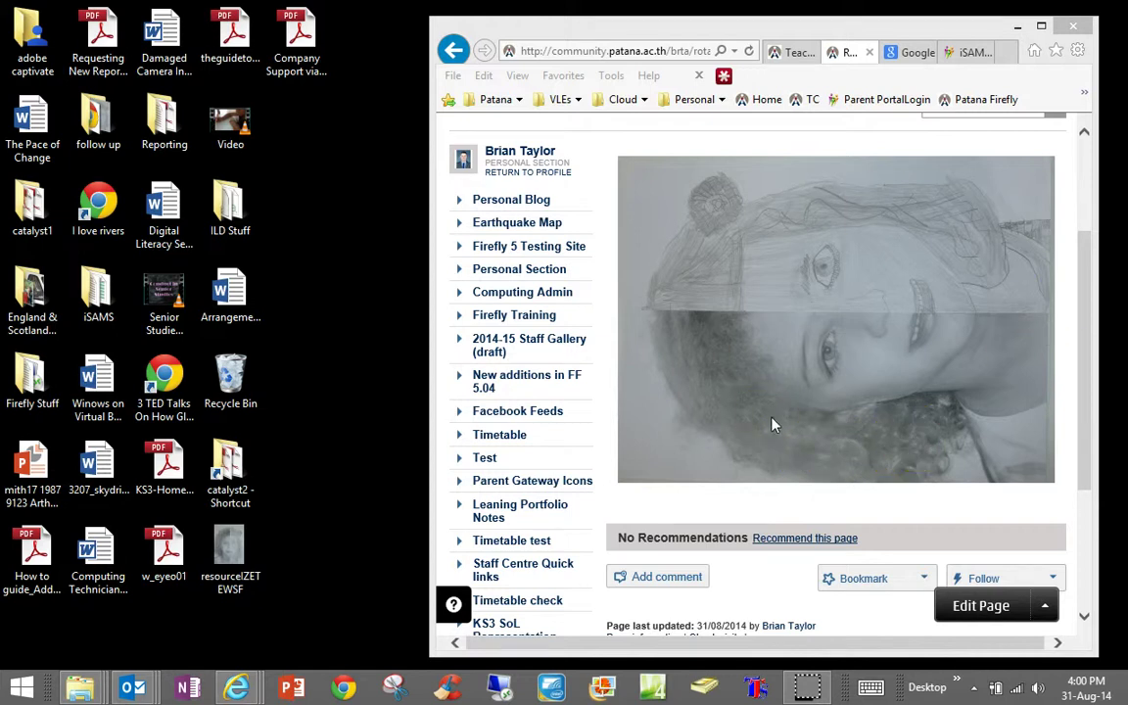
{"action": "left_click_drag", "start_coordinate": [771, 424], "coordinate": [303, 525]}
{"action": "left_click", "coordinate": [231, 544]}
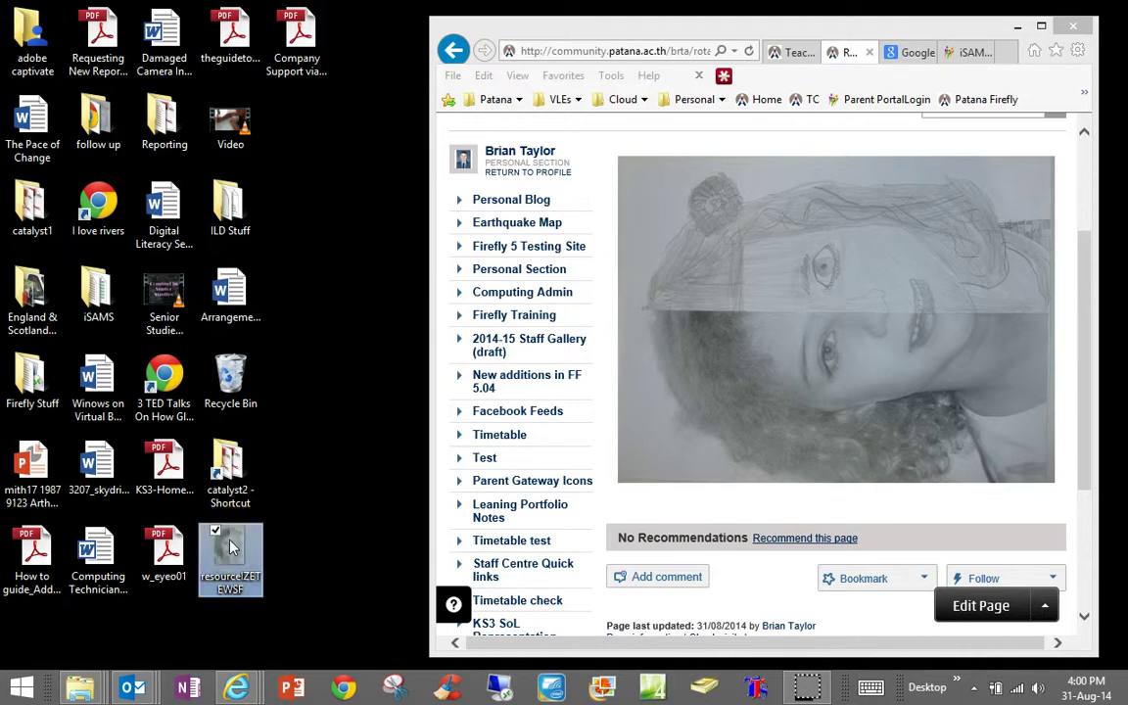
Step: Open the face photo in Paint, re-save it upright at 179.7KB, and restore the Paint window
{"action": "right_click", "coordinate": [231, 546]}
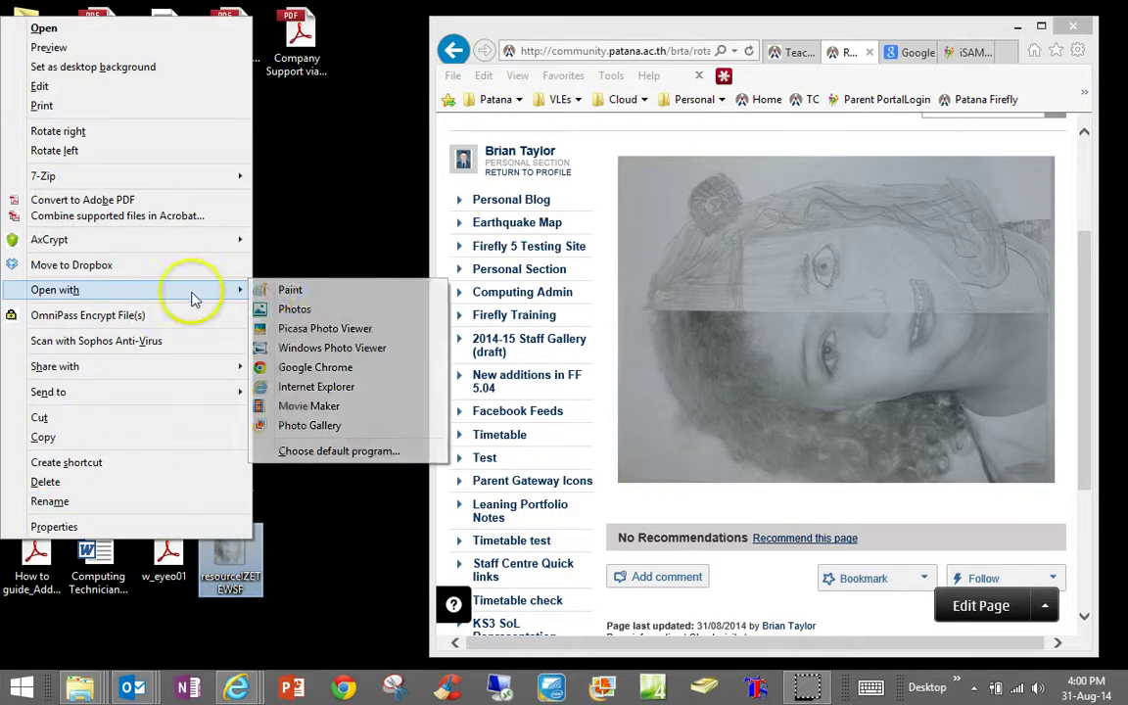
{"action": "left_click", "coordinate": [281, 286]}
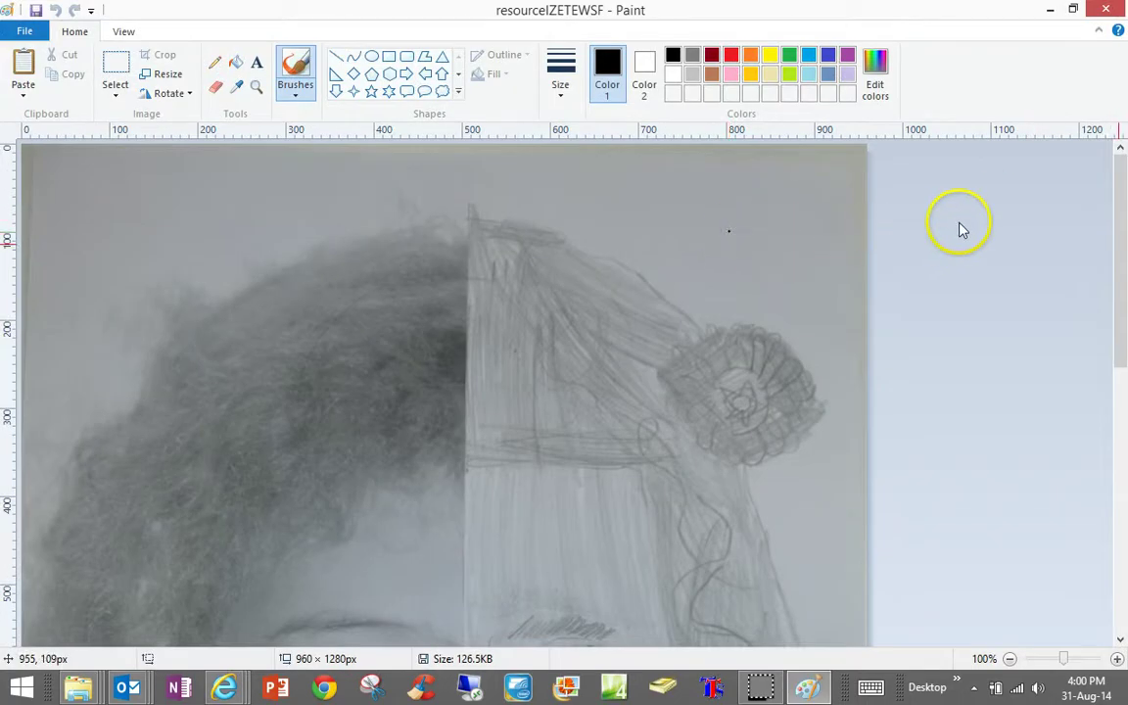
{"action": "left_click_drag", "start_coordinate": [1120, 255], "coordinate": [1115, 207]}
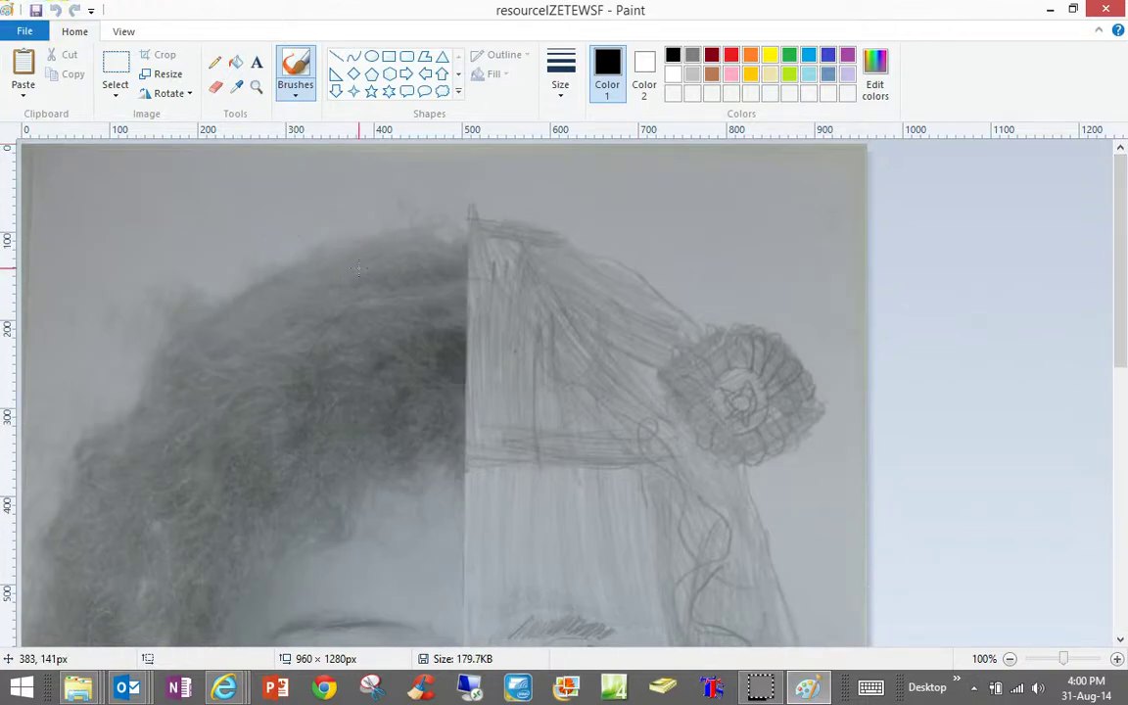
{"action": "double_click", "coordinate": [577, 15]}
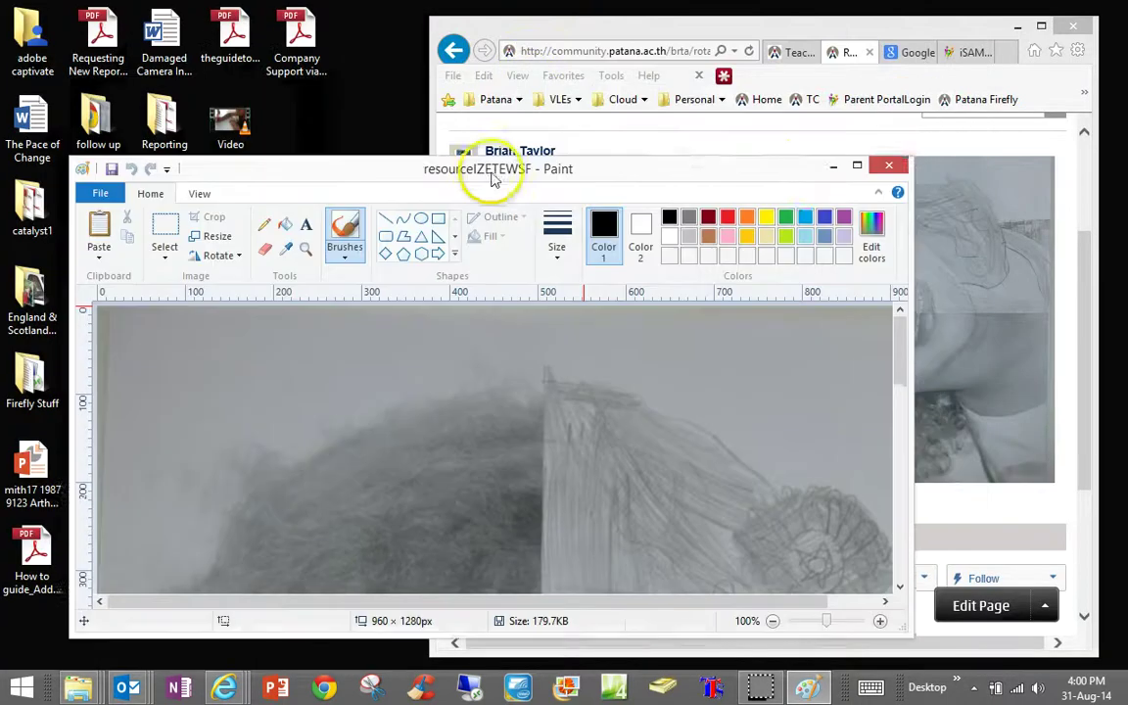
Step: Close Paint, start editing the Firefly page, and drop the re-saved face photo into it
{"action": "left_click", "coordinate": [899, 176]}
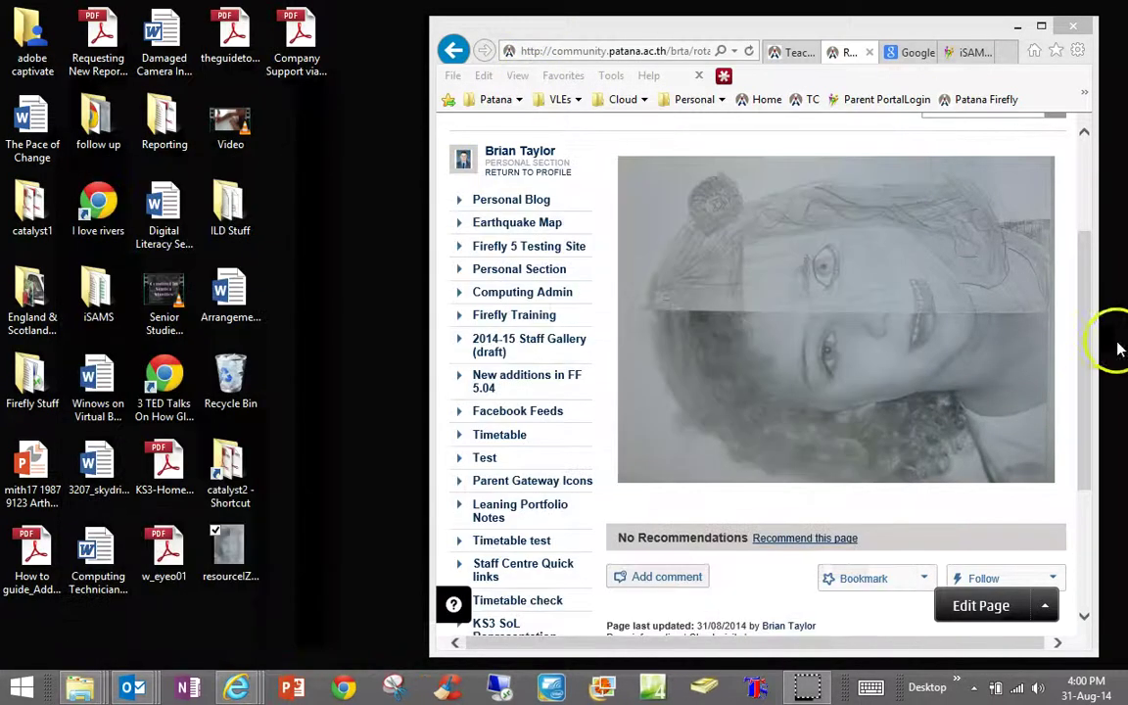
{"action": "mouse_move", "coordinate": [1087, 370]}
{"action": "left_mouse_down"}
{"action": "mouse_move", "coordinate": [1088, 453]}
{"action": "mouse_move", "coordinate": [1075, 401]}
{"action": "left_mouse_up"}
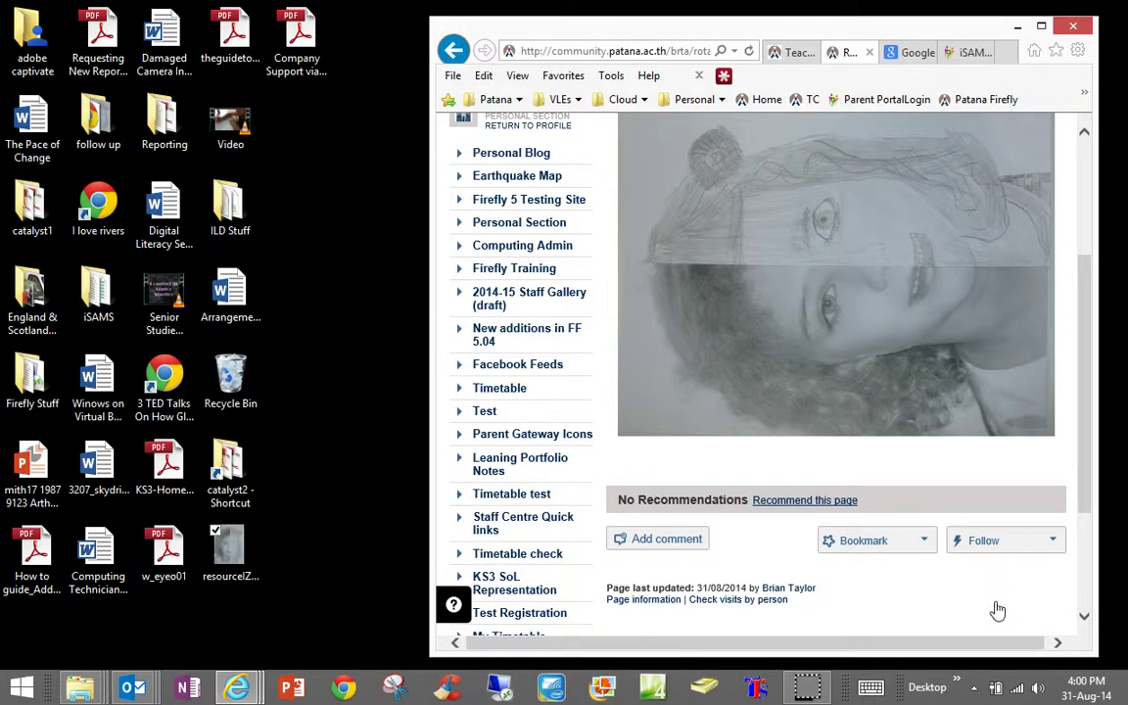
{"action": "left_click", "coordinate": [1065, 460]}
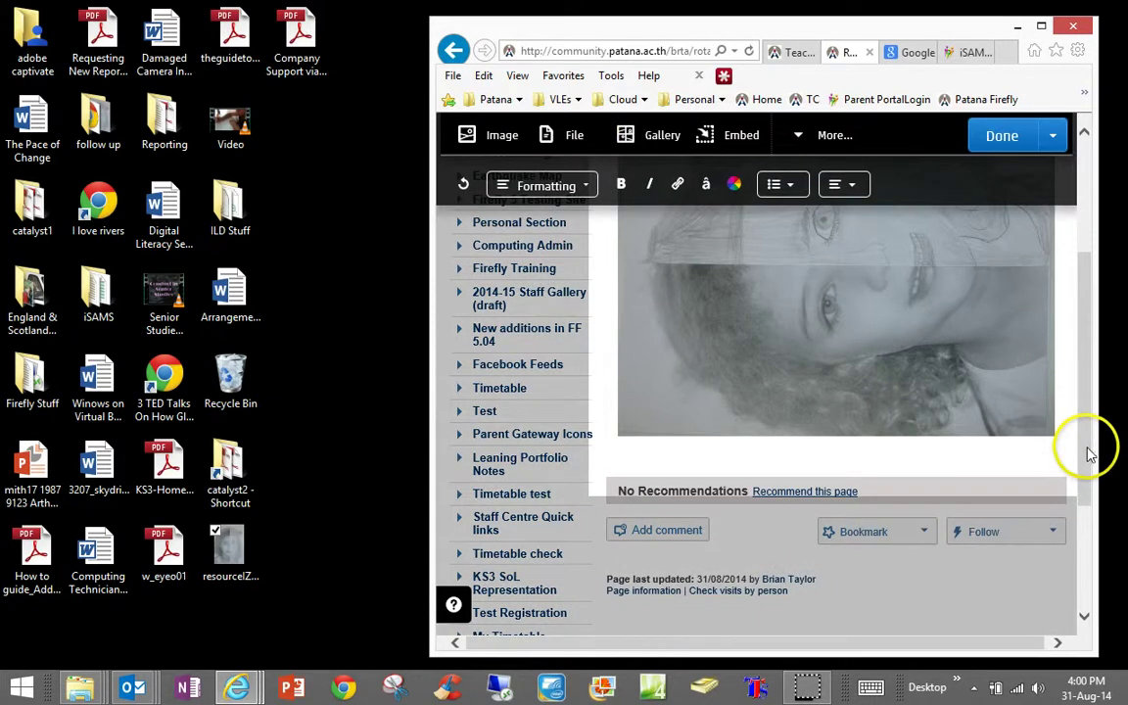
{"action": "mouse_move", "coordinate": [1088, 452]}
{"action": "left_mouse_down"}
{"action": "mouse_move", "coordinate": [1088, 442]}
{"action": "mouse_move", "coordinate": [1088, 464]}
{"action": "mouse_move", "coordinate": [1085, 438]}
{"action": "left_mouse_up"}
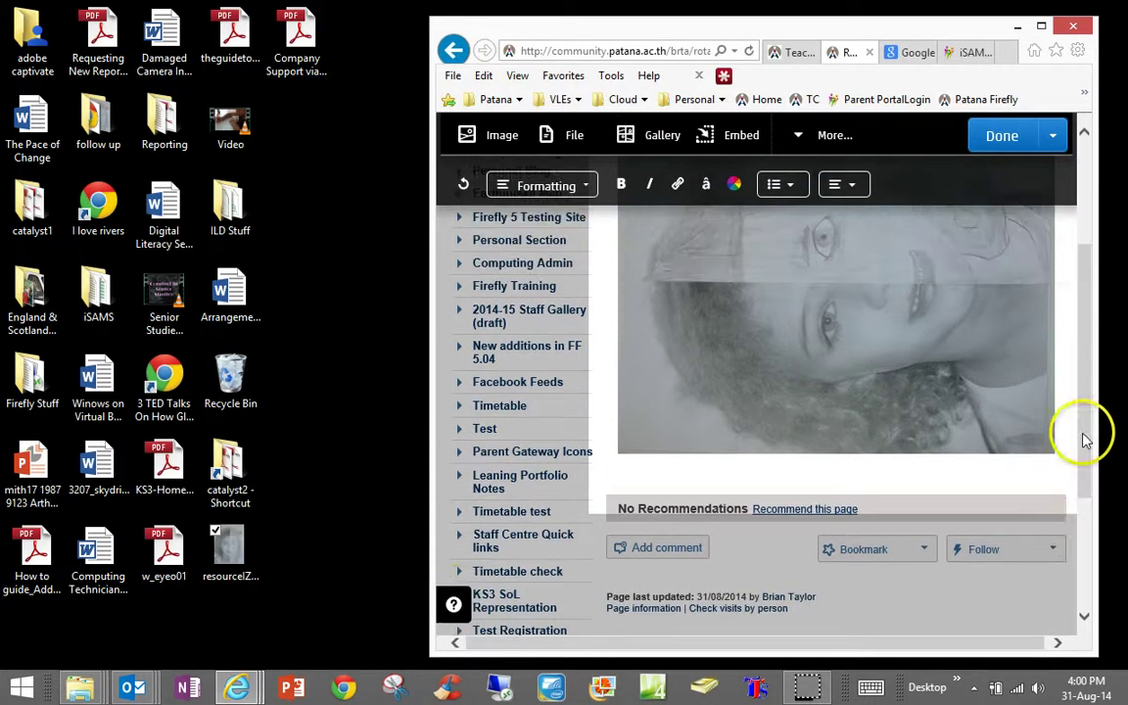
{"action": "left_click_drag", "start_coordinate": [231, 551], "coordinate": [727, 489]}
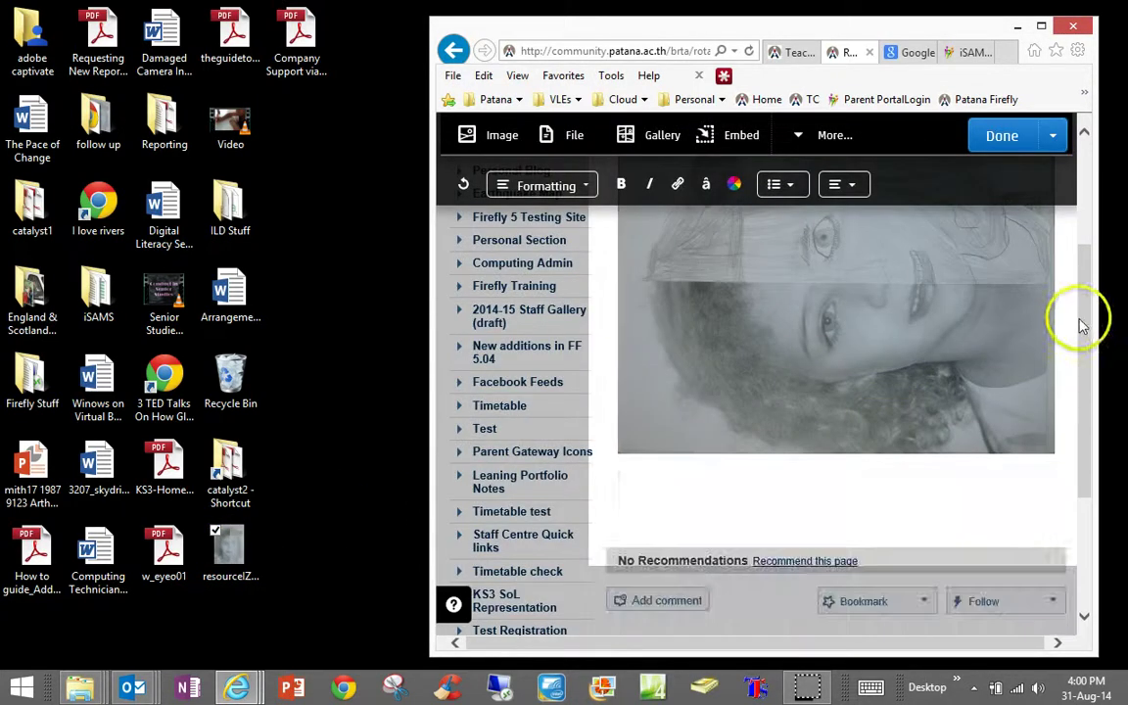
Step: Maximize the browser, check the upright photo below the sideways one, and save the page
{"action": "left_click", "coordinate": [1042, 28]}
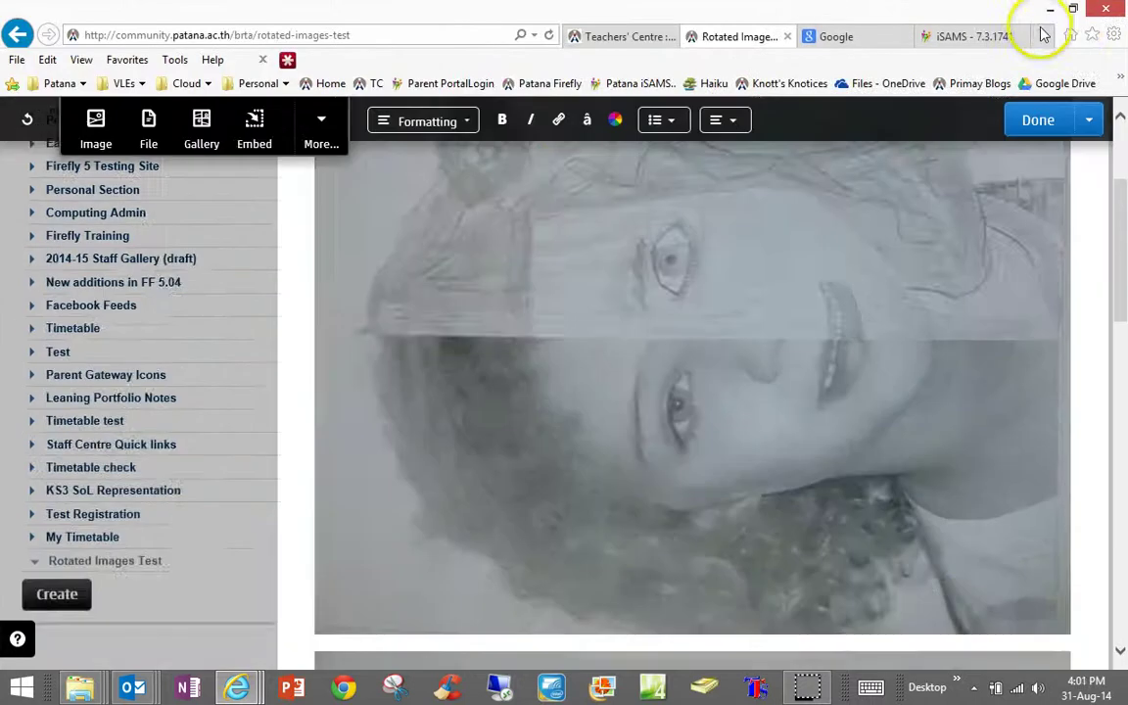
{"action": "scroll", "coordinate": [929, 455], "scroll_direction": "down", "scroll_amount": 10}
{"action": "scroll", "coordinate": [931, 458], "scroll_direction": "down", "scroll_amount": 5}
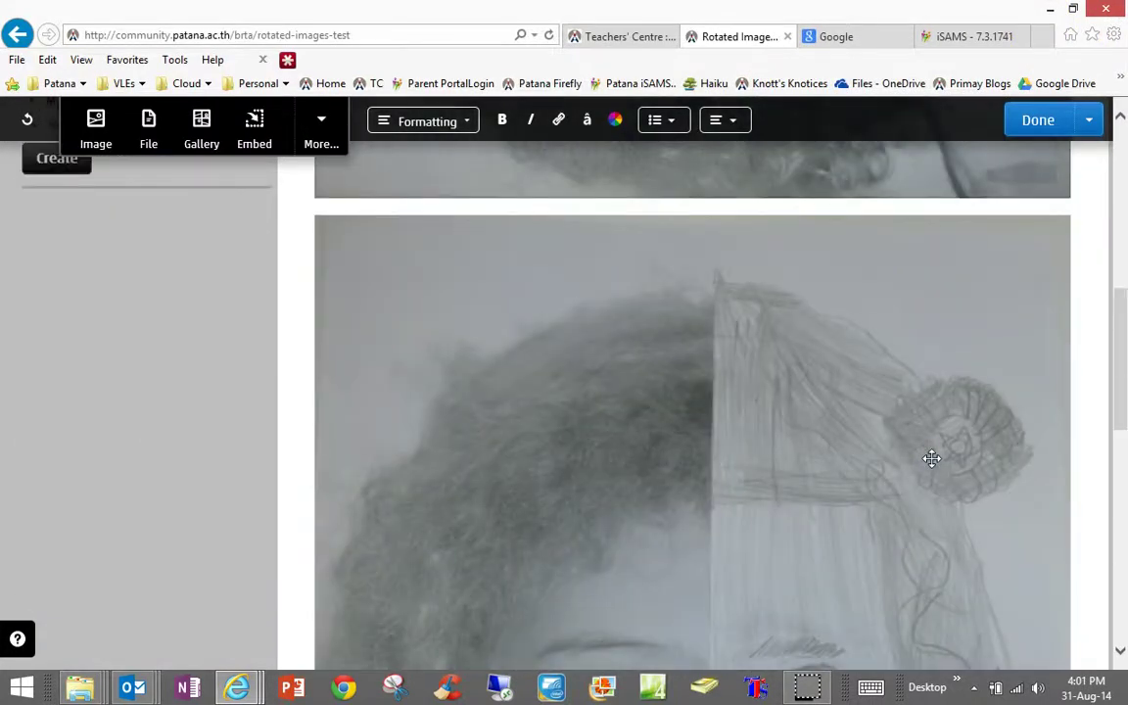
{"action": "scroll", "coordinate": [930, 455], "scroll_direction": "up", "scroll_amount": 4}
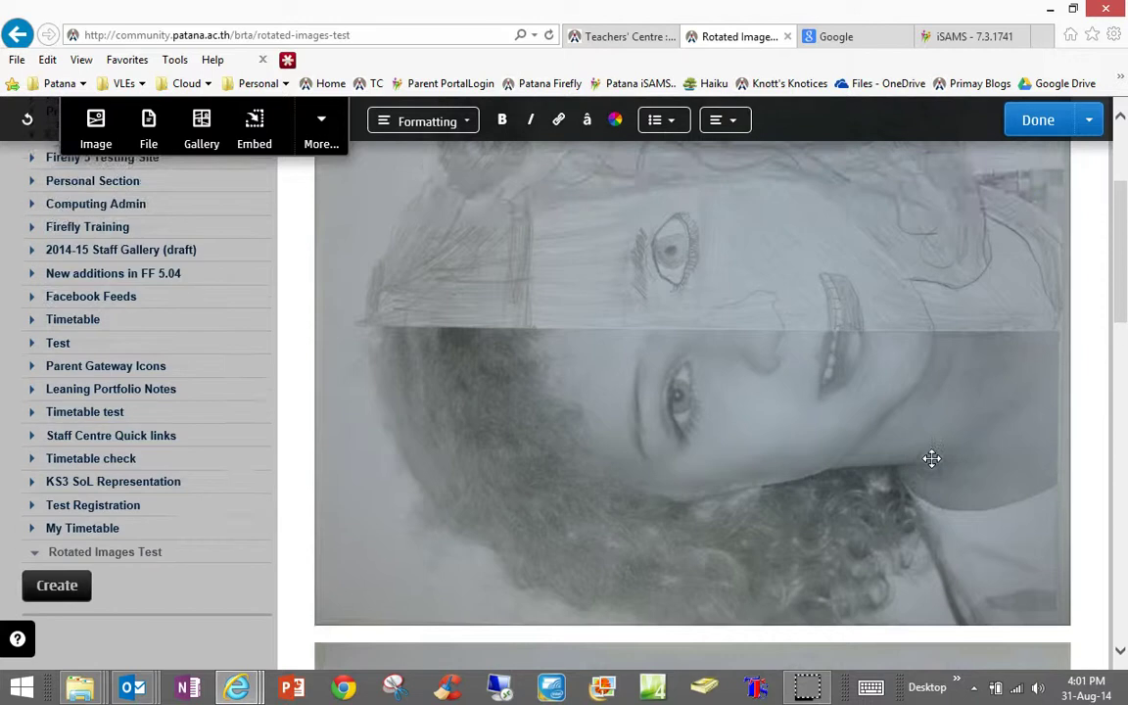
{"action": "scroll", "coordinate": [929, 455], "scroll_direction": "down", "scroll_amount": 2}
{"action": "left_click", "coordinate": [1021, 135]}
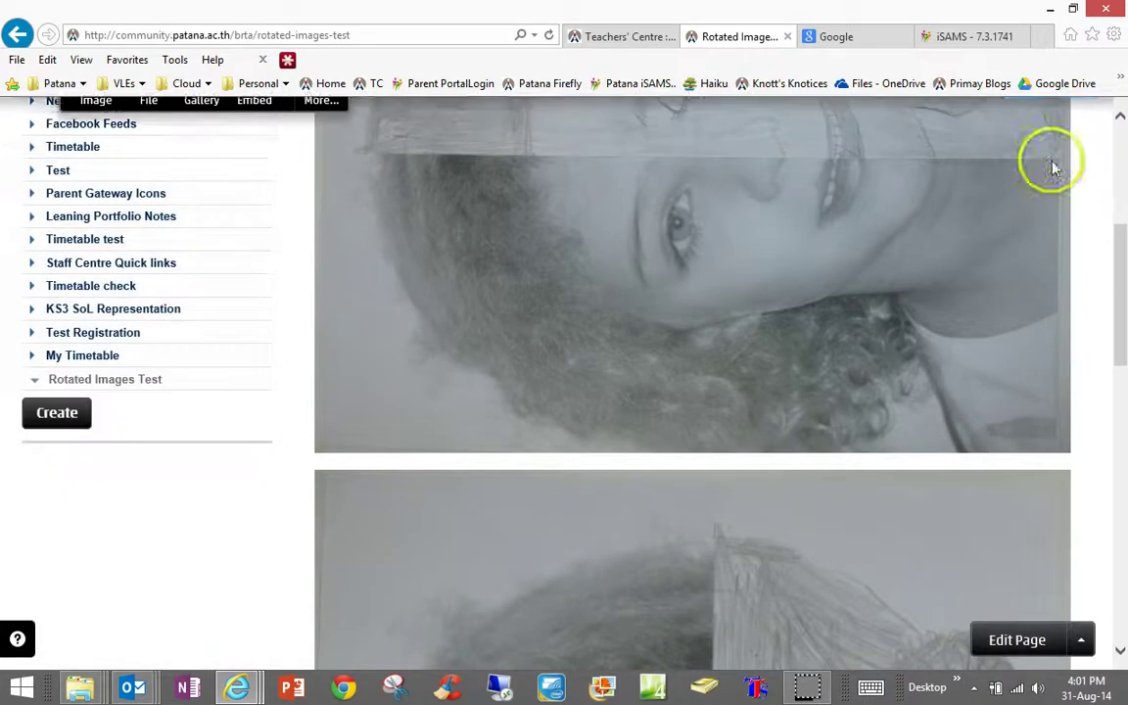
Step: Open the Individual pics folder and box-select all 18 class photos
{"action": "left_click_drag", "start_coordinate": [1123, 254], "coordinate": [547, 29]}
{"action": "double_click", "coordinate": [1021, 211]}
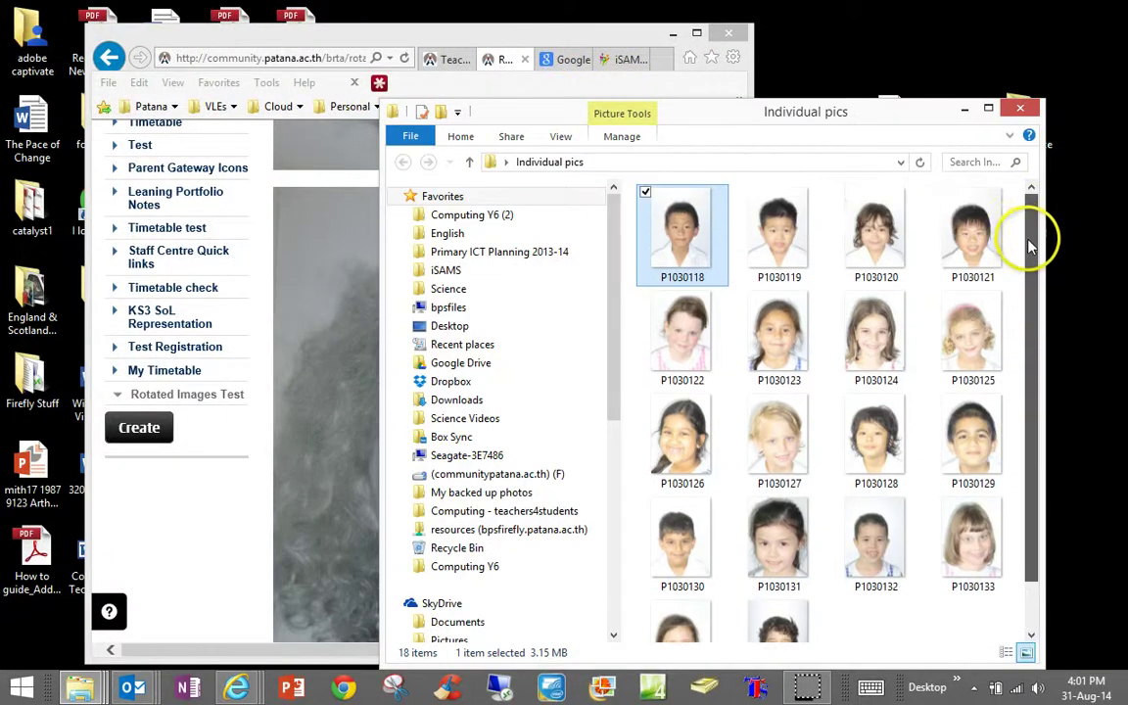
{"action": "left_click_drag", "start_coordinate": [1028, 243], "coordinate": [1027, 348]}
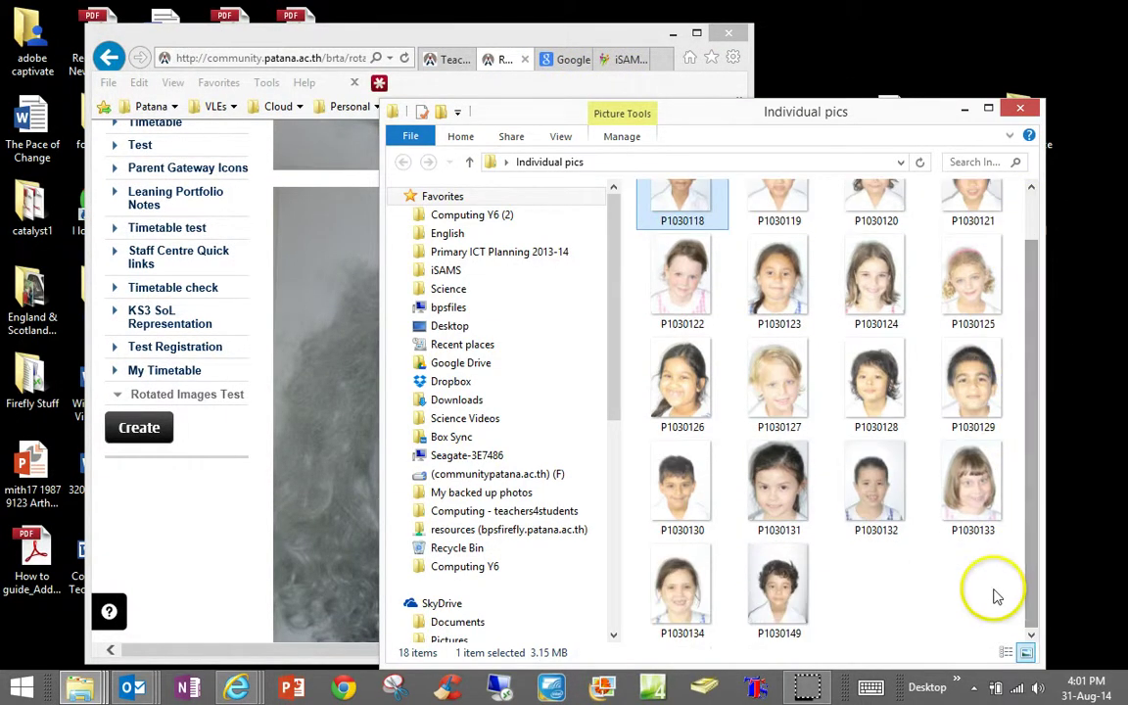
{"action": "left_click_drag", "start_coordinate": [1005, 616], "coordinate": [669, 221]}
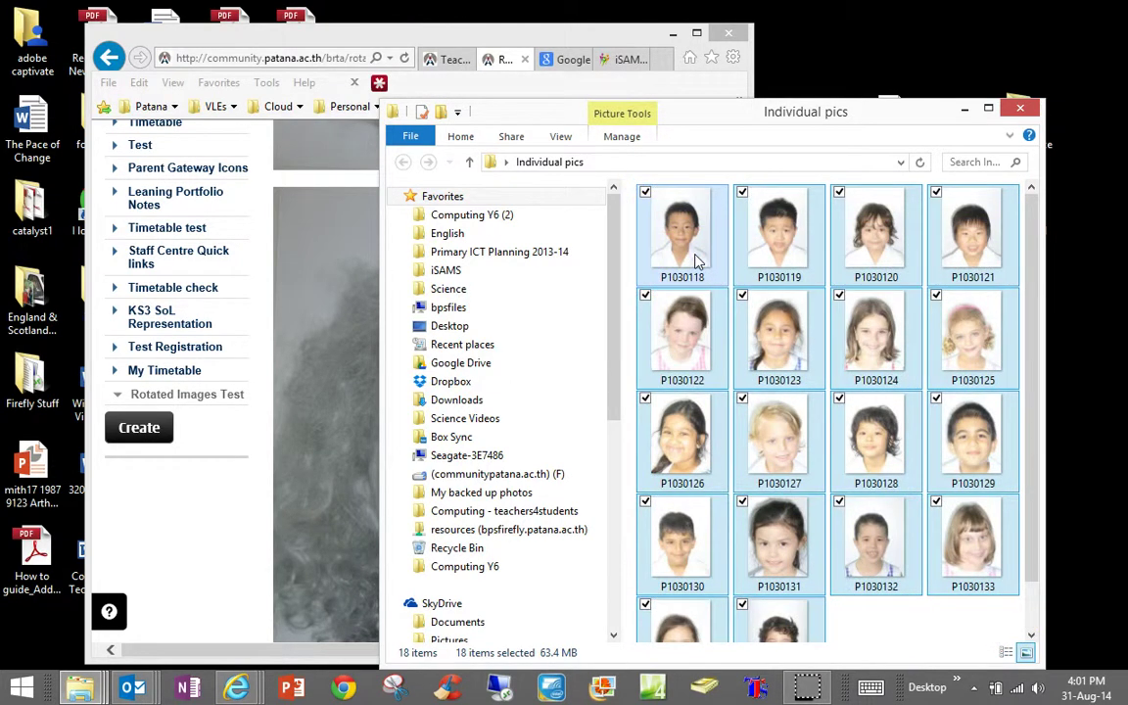
{"action": "right_click", "coordinate": [697, 260]}
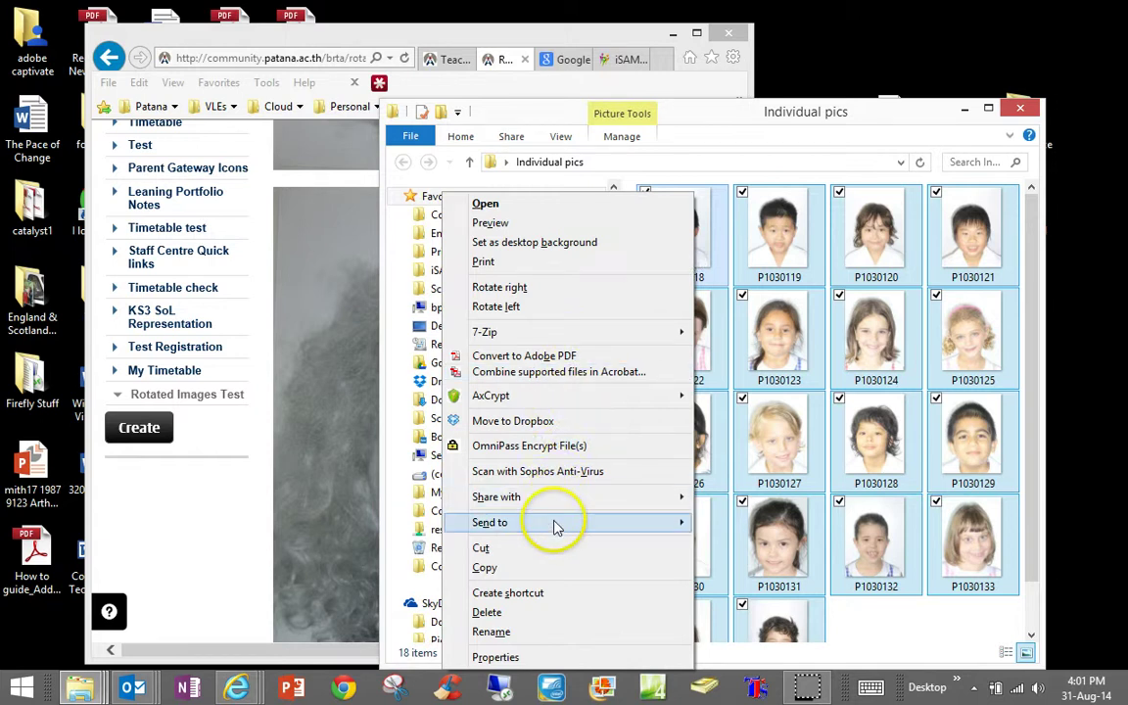
Step: Send the selected photos to a new e-mail and clear Explorer and the browser from the Attach Files prompt
{"action": "mouse_move", "coordinate": [553, 524]}
{"action": "left_click", "coordinate": [351, 468]}
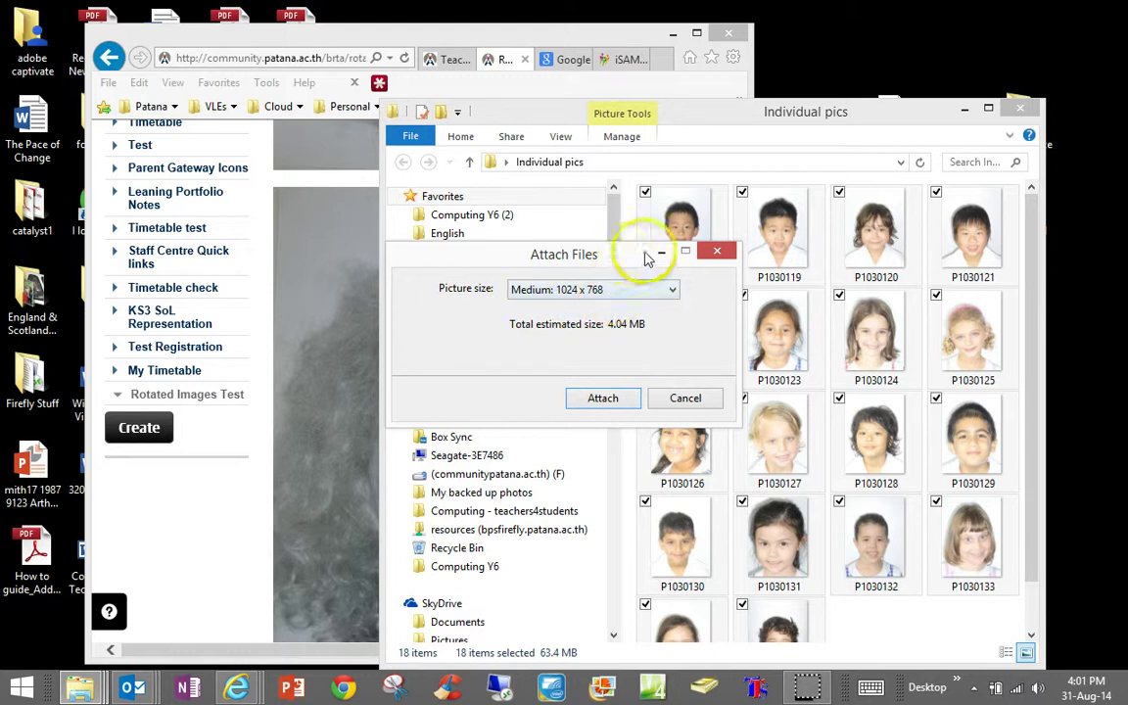
{"action": "left_click_drag", "start_coordinate": [646, 257], "coordinate": [771, 173]}
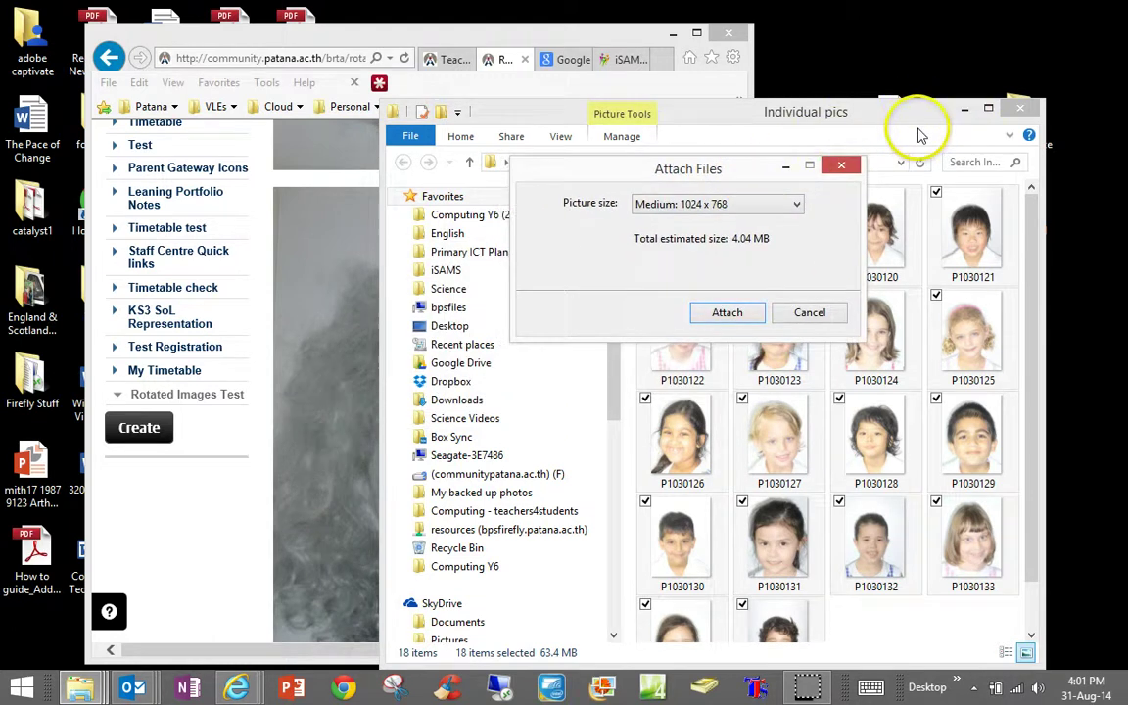
{"action": "left_click", "coordinate": [965, 109]}
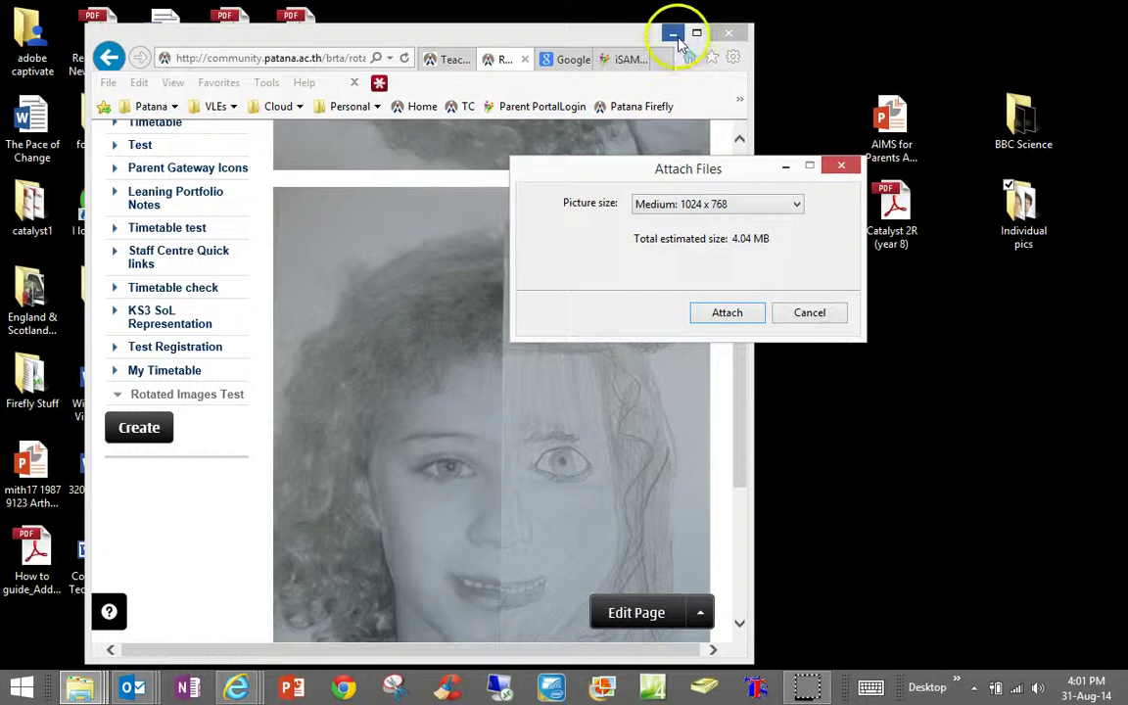
{"action": "left_click", "coordinate": [674, 35]}
{"action": "left_click_drag", "start_coordinate": [667, 170], "coordinate": [703, 147]}
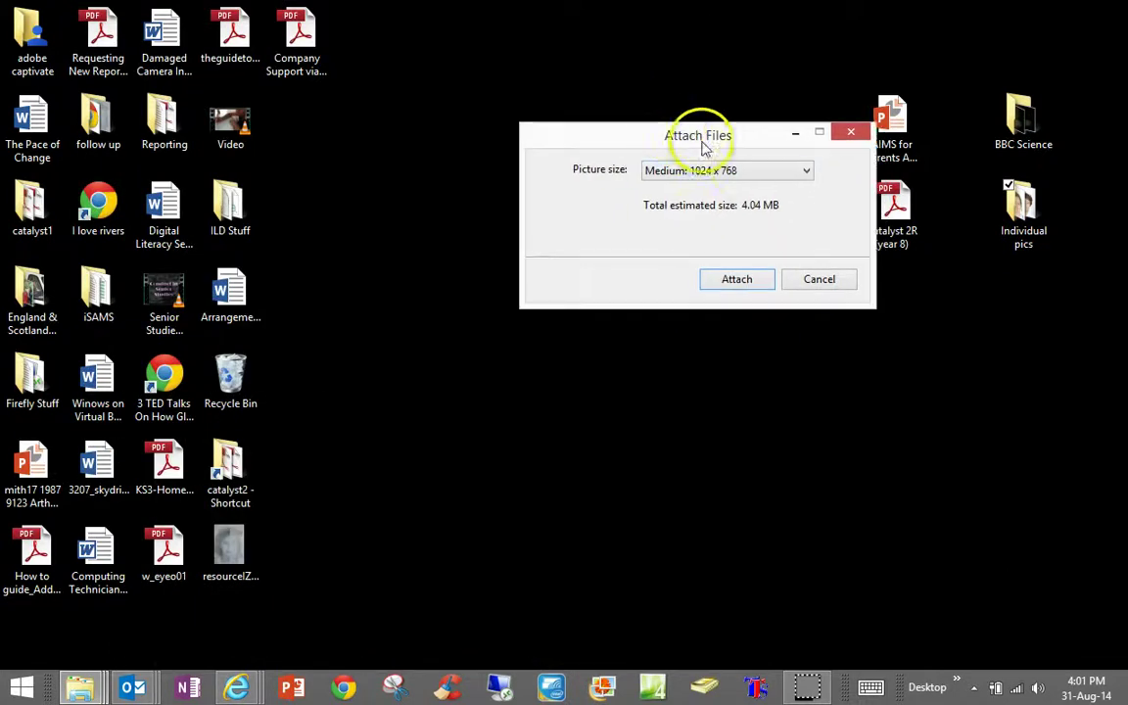
Step: Compare picture sizes, including Original Size, and settle on Small 800 x 600 (2.47 MB total)
{"action": "left_click", "coordinate": [744, 173]}
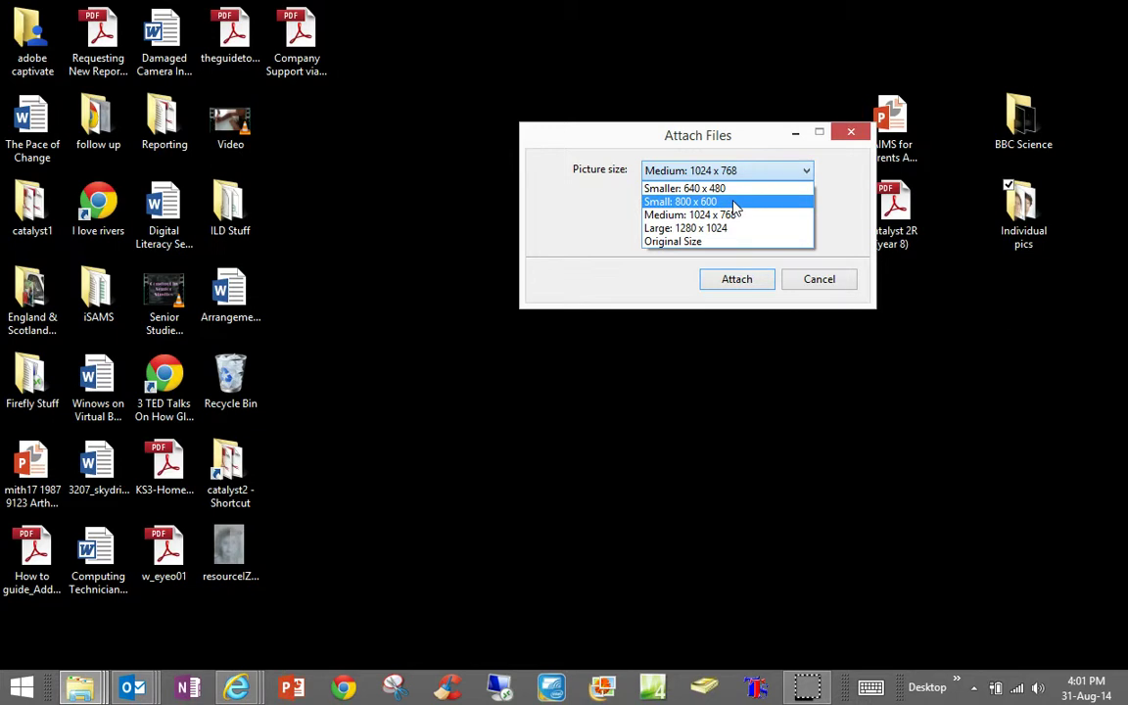
{"action": "left_click", "coordinate": [729, 213]}
{"action": "left_click", "coordinate": [736, 202]}
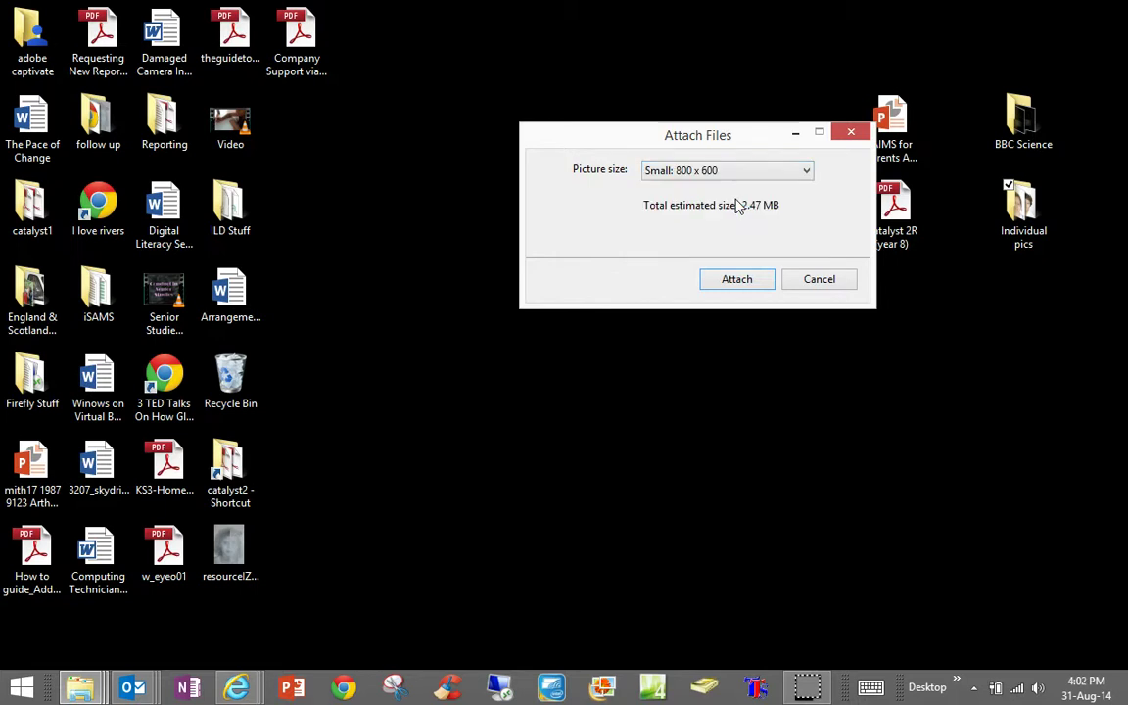
{"action": "left_click", "coordinate": [747, 179]}
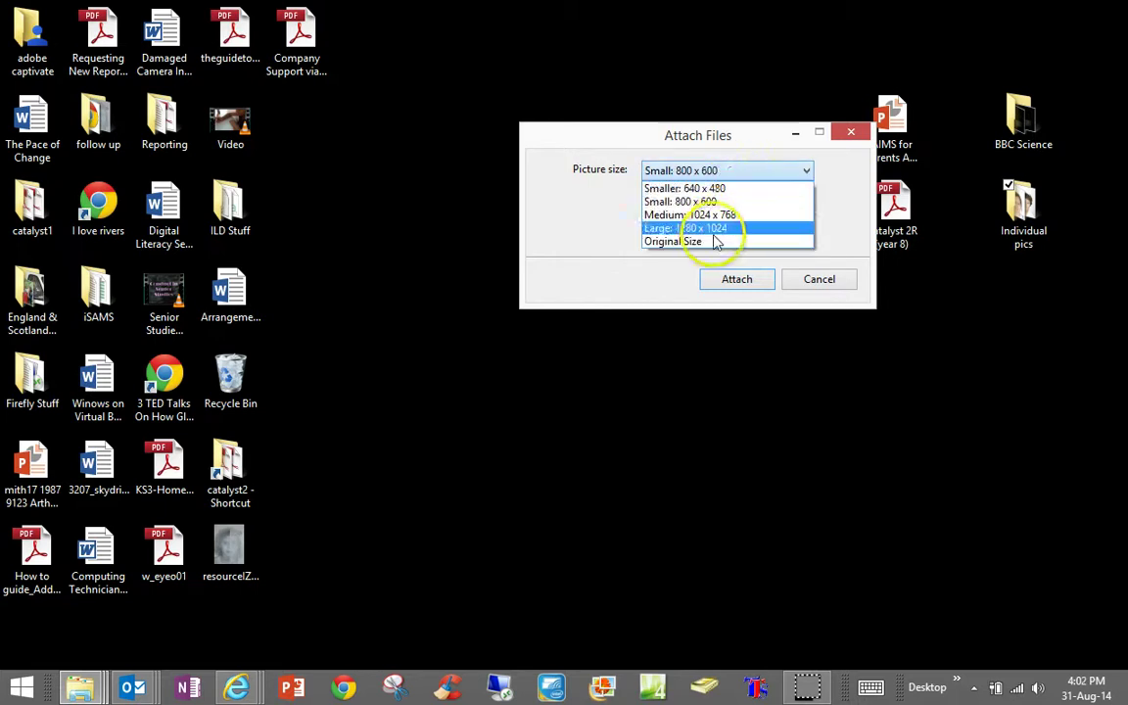
{"action": "left_click", "coordinate": [716, 238]}
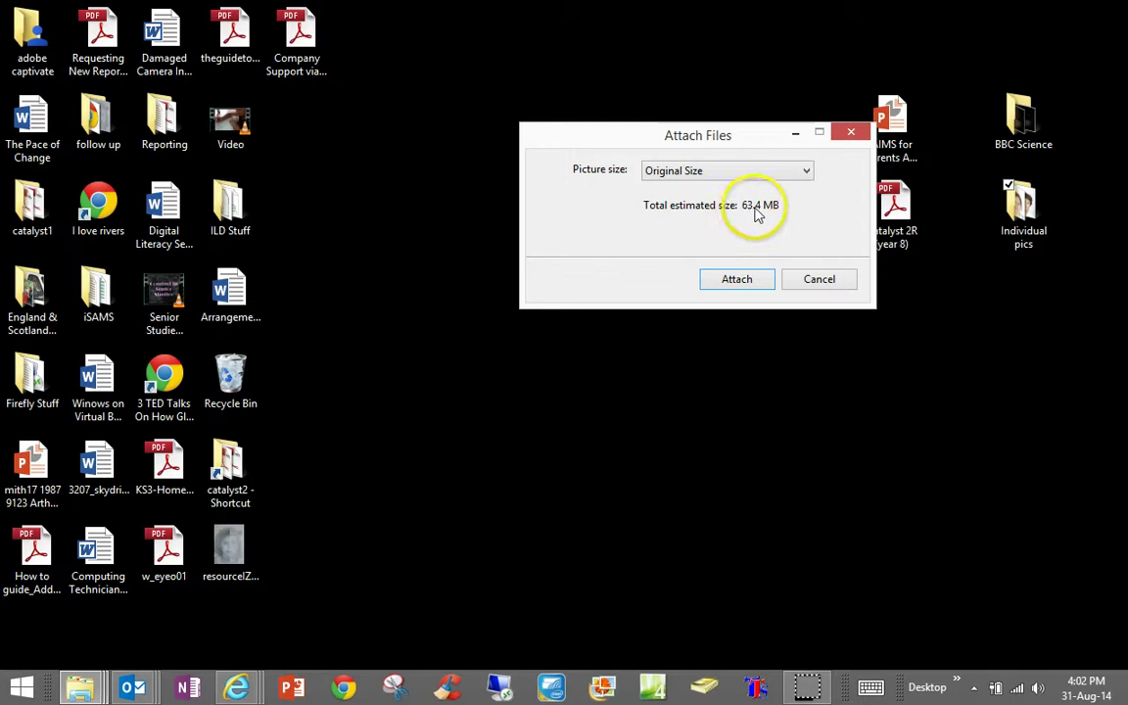
{"action": "left_click", "coordinate": [754, 171]}
{"action": "left_click", "coordinate": [736, 202]}
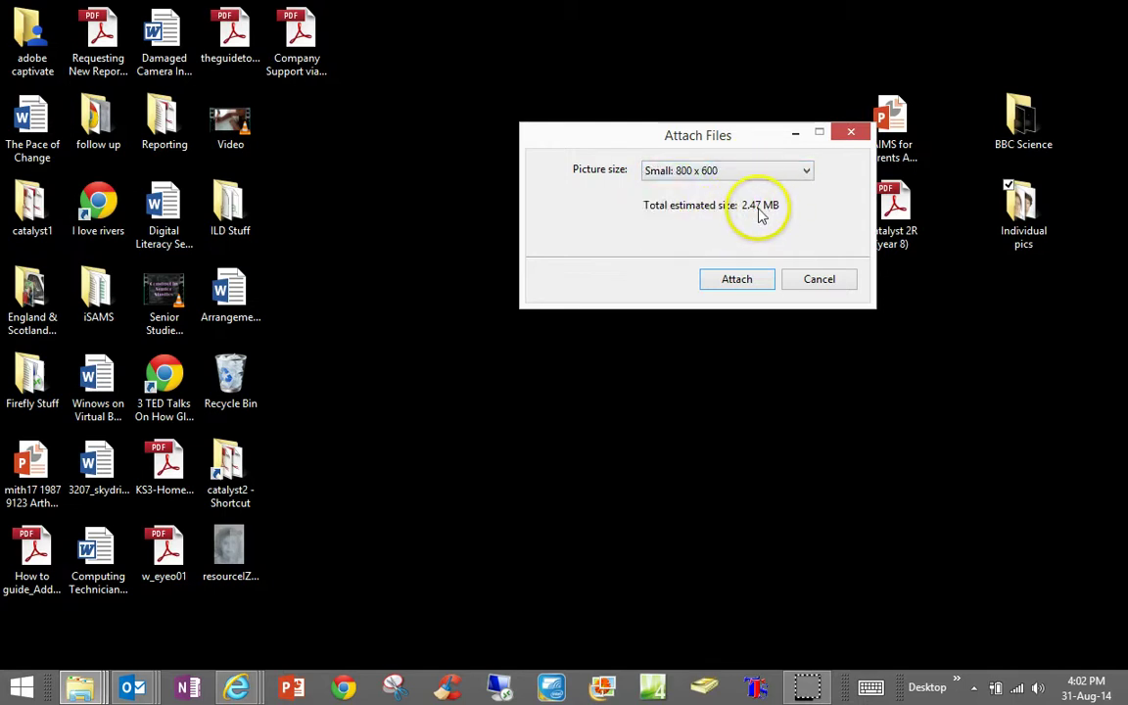
Step: Attach the 18 resized photos to an Outlook message, copy all the attachments, and close the message
{"action": "left_click", "coordinate": [737, 281]}
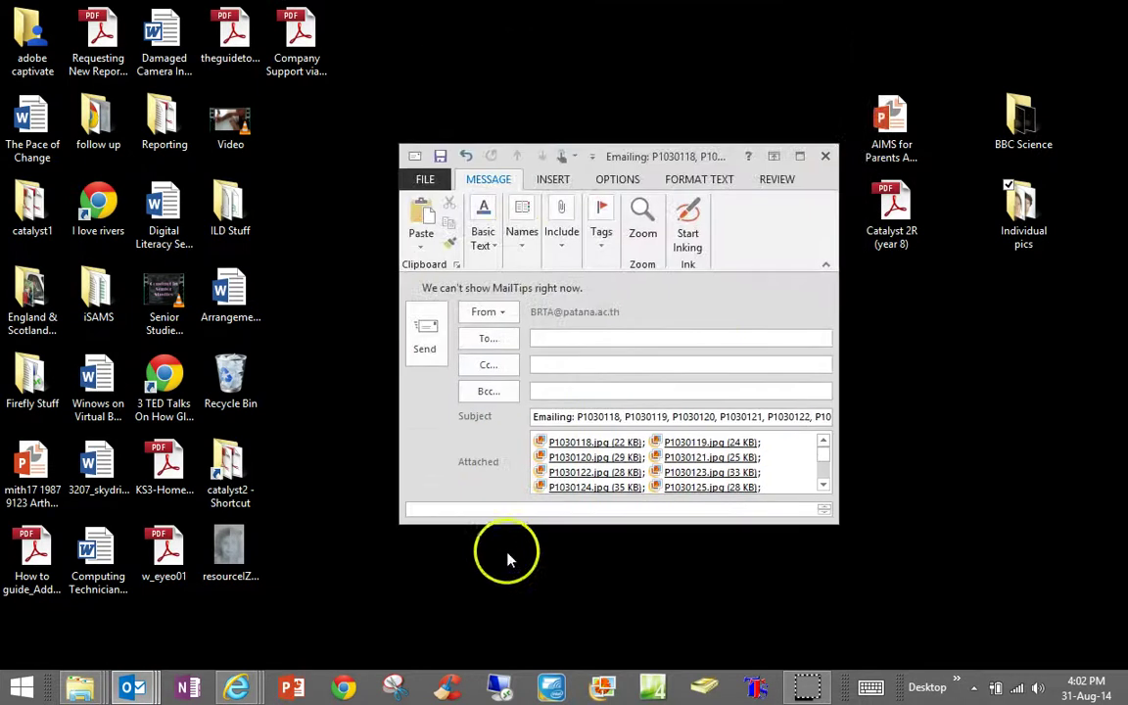
{"action": "left_click", "coordinate": [799, 156]}
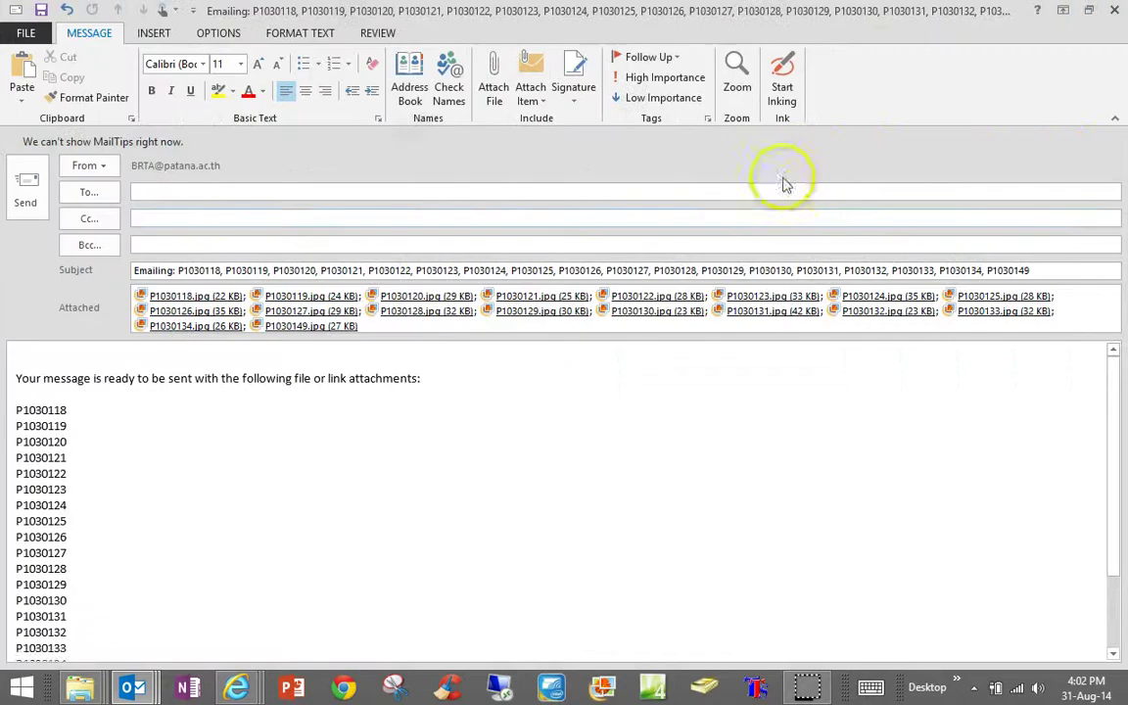
{"action": "right_click", "coordinate": [312, 298]}
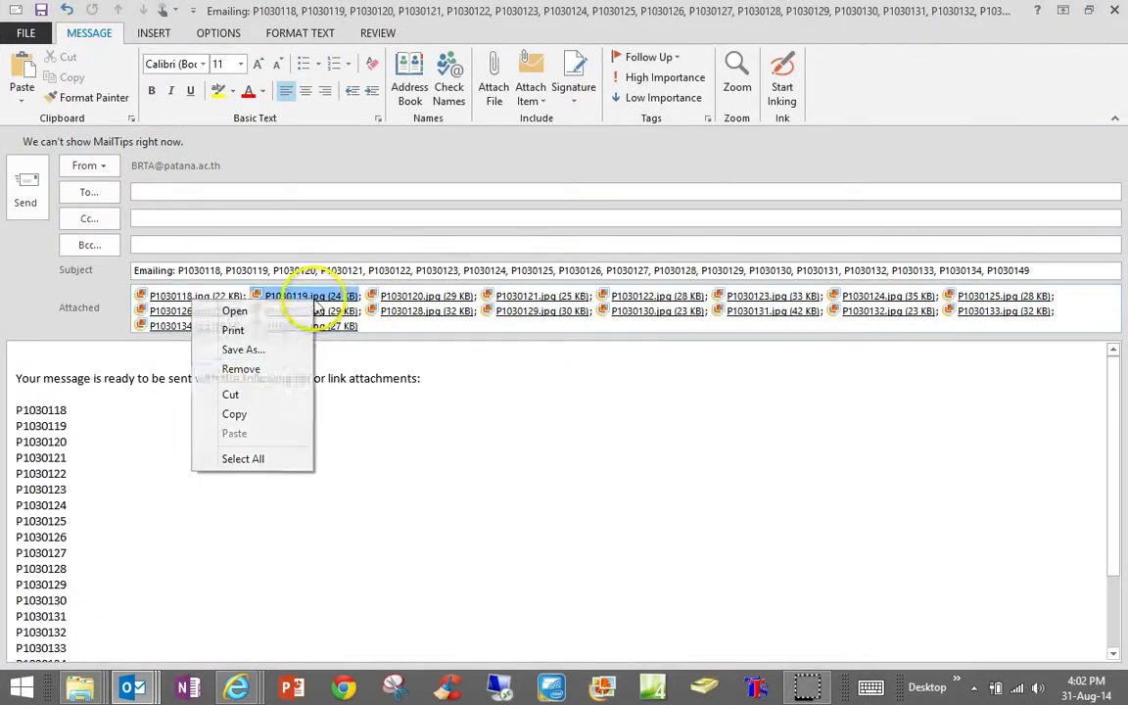
{"action": "left_click", "coordinate": [256, 458]}
{"action": "right_click", "coordinate": [317, 315]}
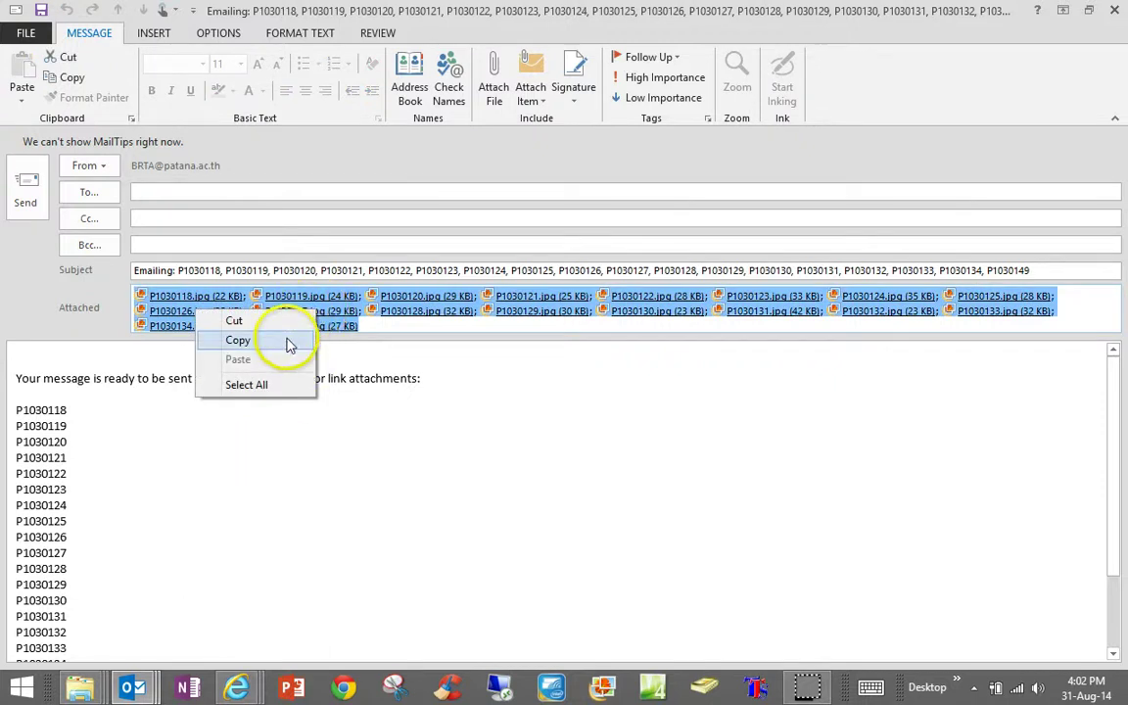
{"action": "left_click", "coordinate": [288, 344]}
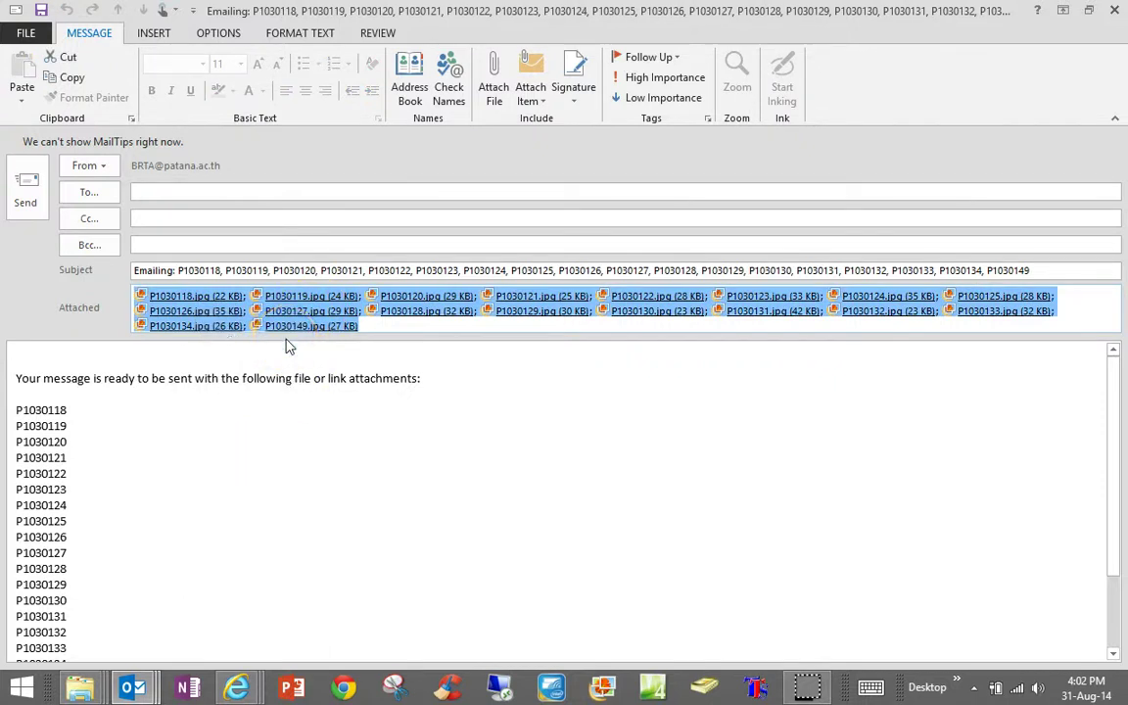
{"action": "left_click", "coordinate": [1117, 12]}
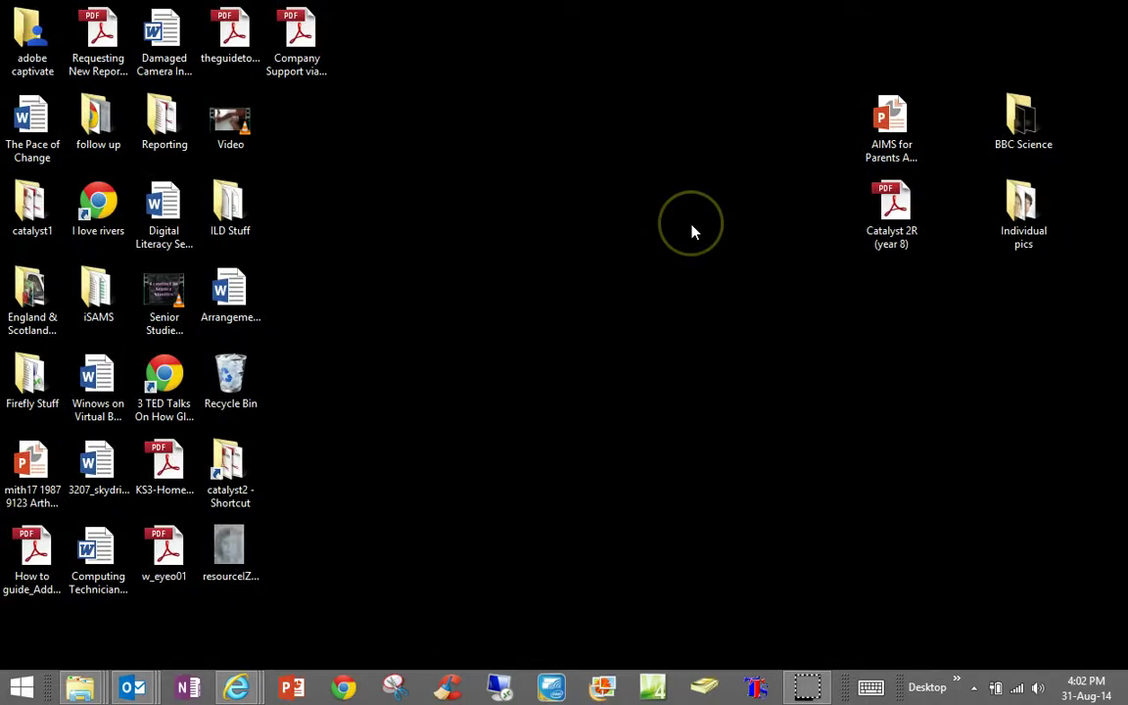
Step: Open Individual pics full-screen and create a new folder named 'smaller photos' in it
{"action": "right_click", "coordinate": [691, 231]}
{"action": "left_click", "coordinate": [1028, 208]}
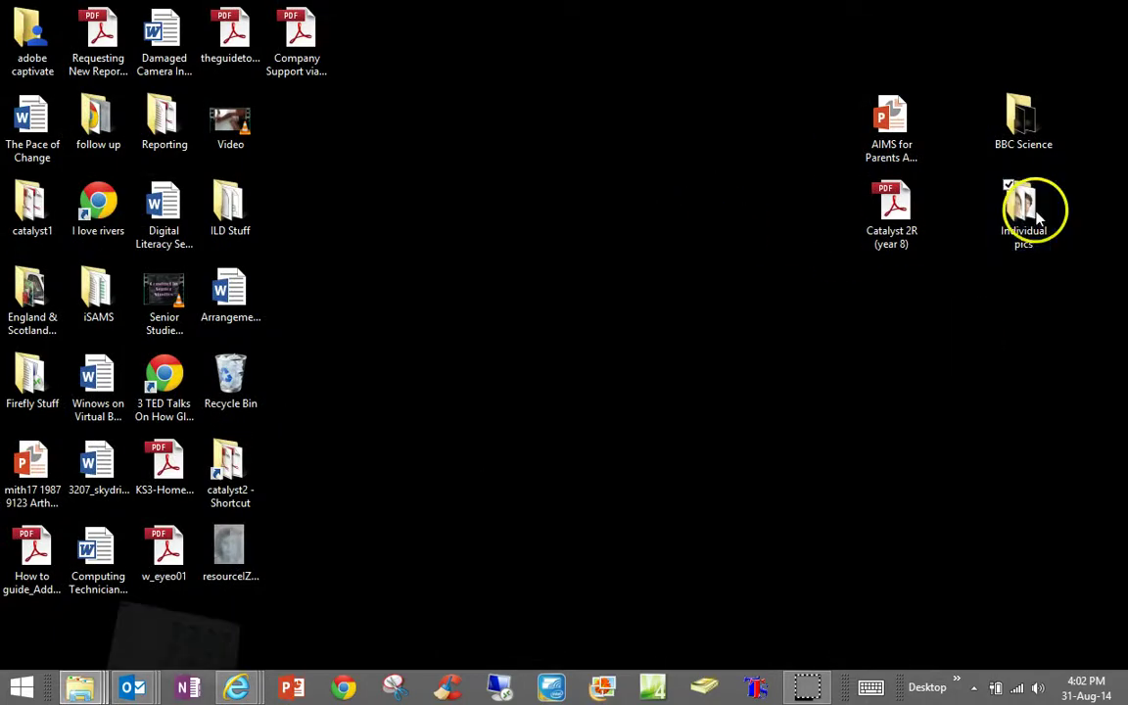
{"action": "double_click", "coordinate": [1028, 208]}
{"action": "left_click", "coordinate": [992, 108]}
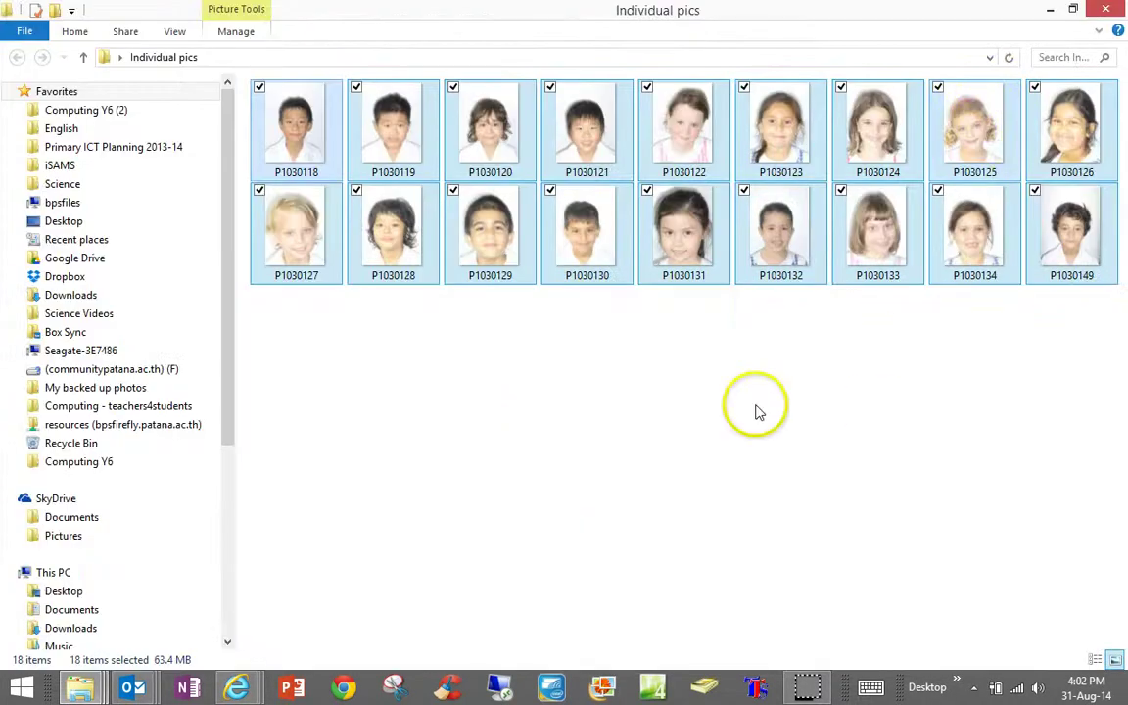
{"action": "right_click", "coordinate": [740, 384]}
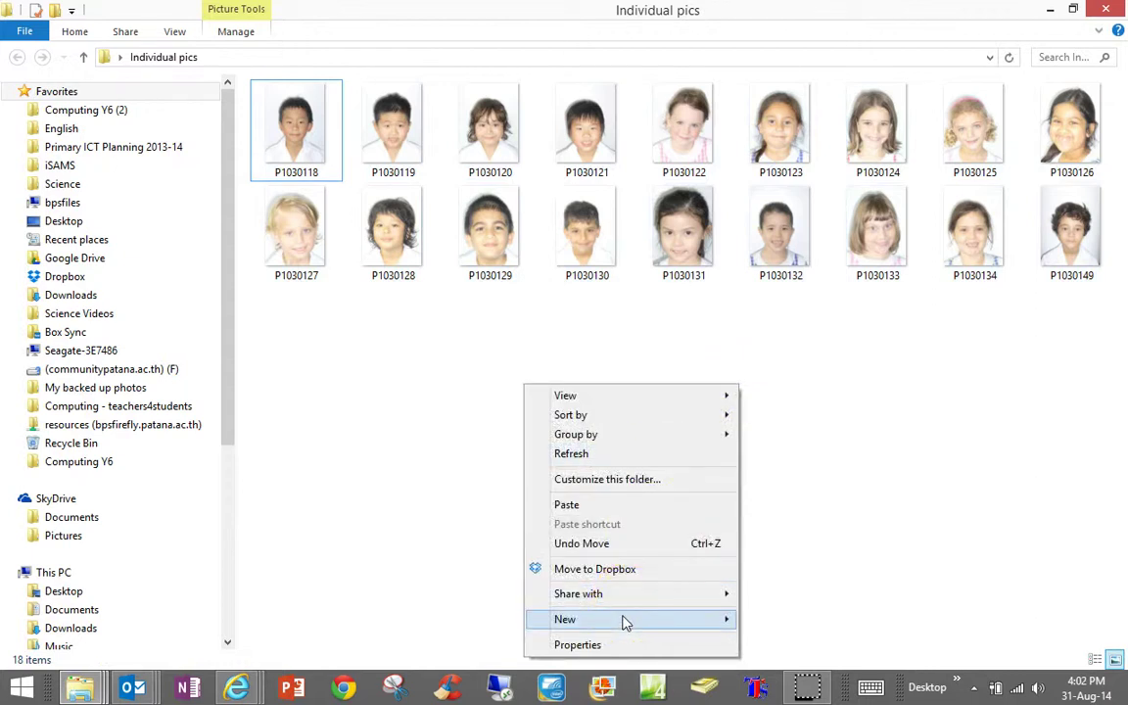
{"action": "left_click", "coordinate": [533, 622]}
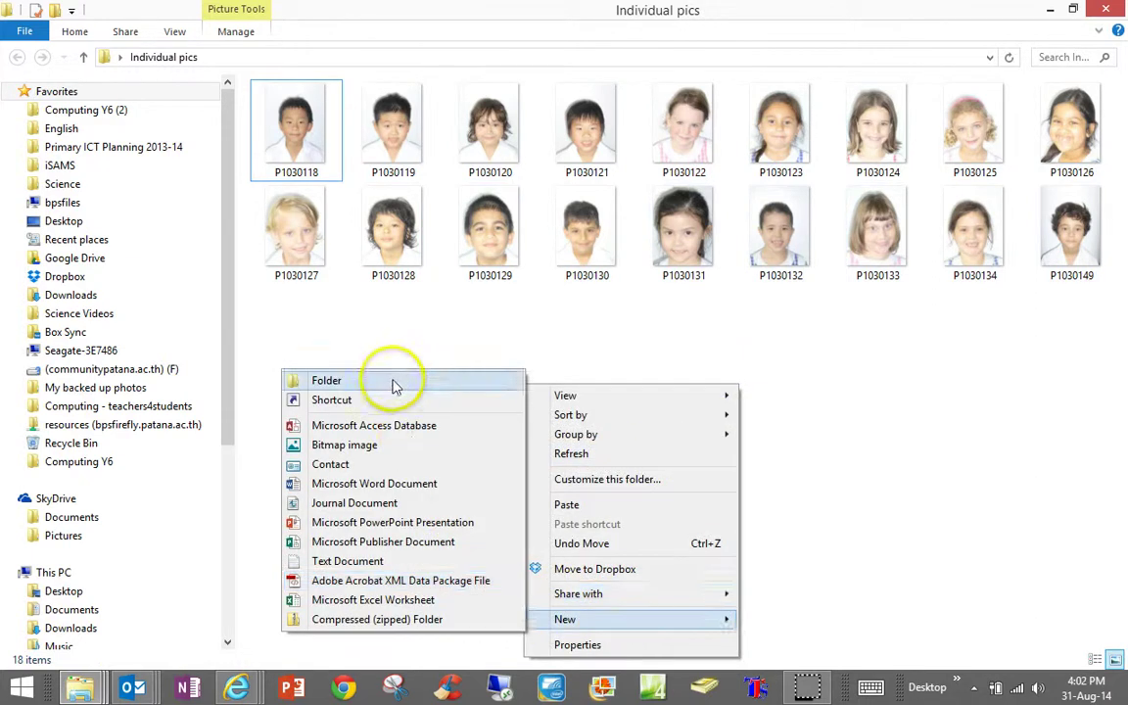
{"action": "left_click", "coordinate": [396, 383]}
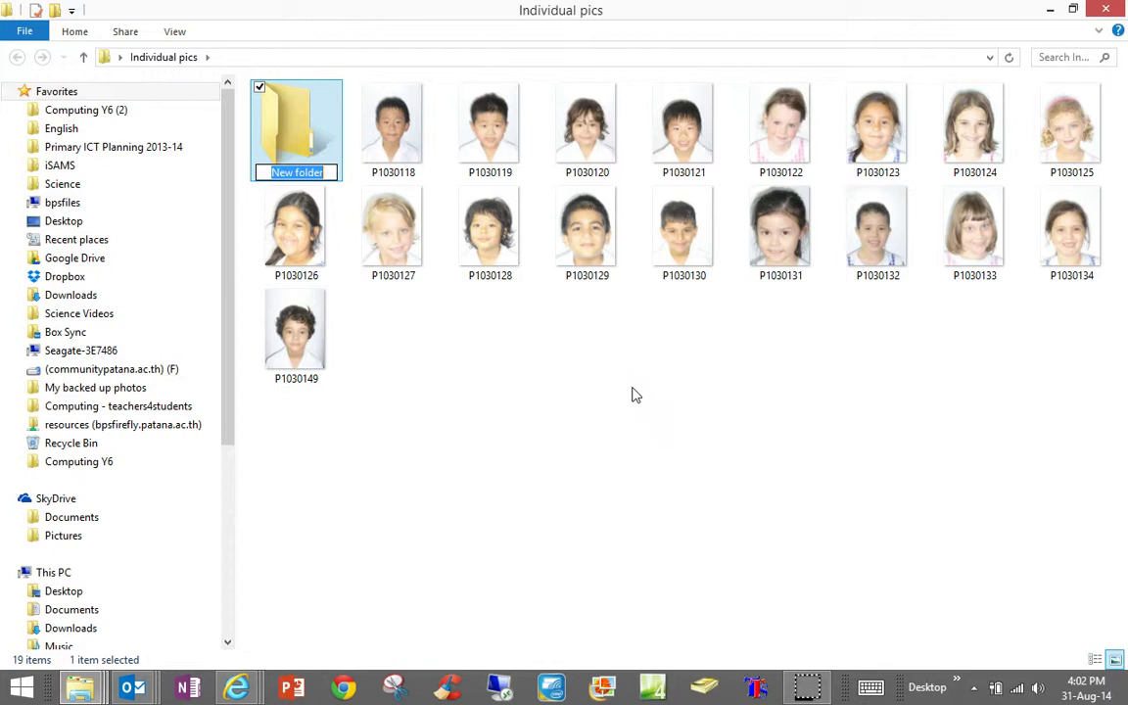
{"action": "type", "text": "smaller photos"}
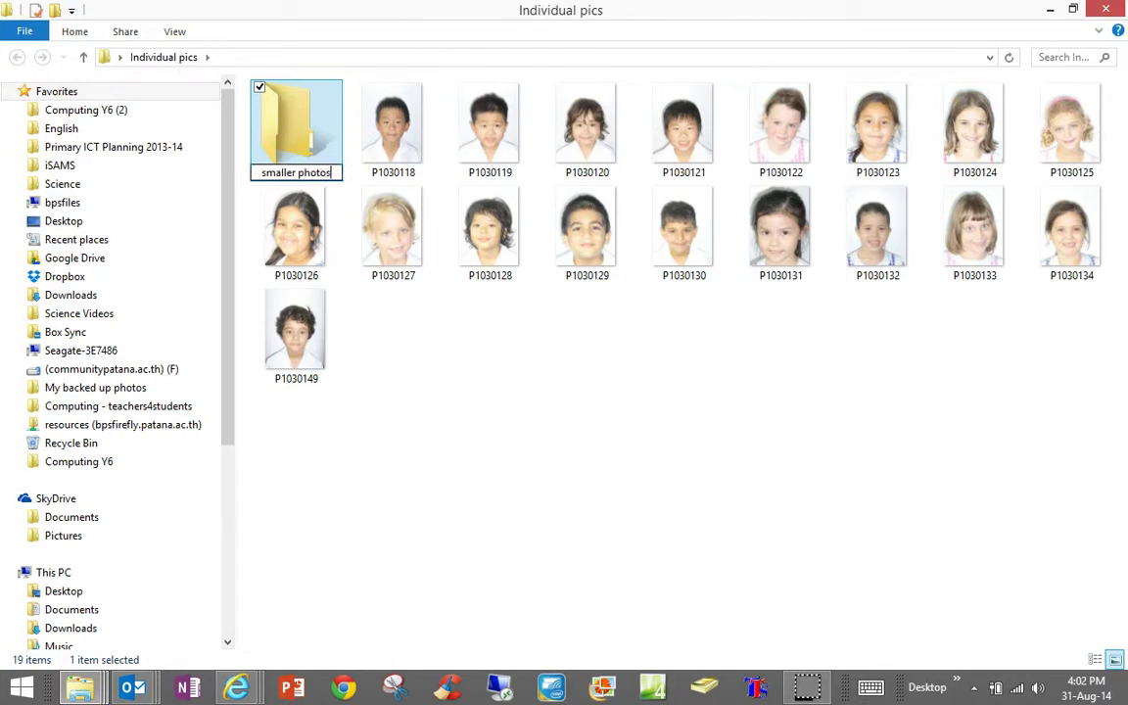
{"action": "left_click", "coordinate": [551, 71]}
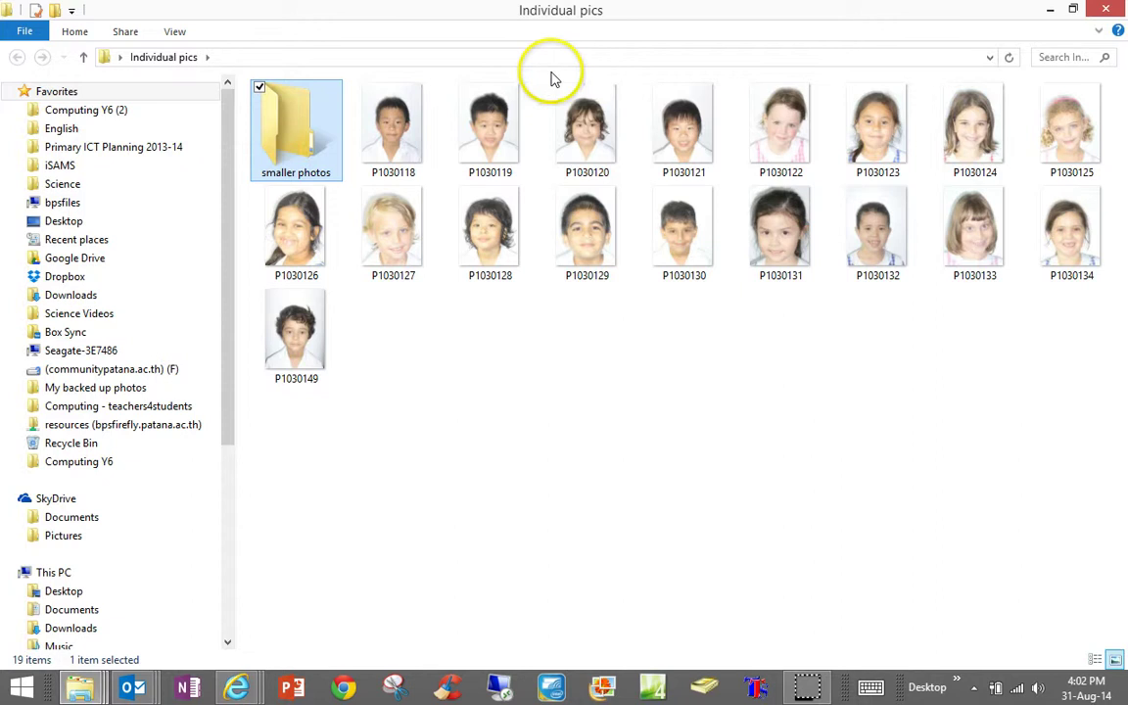
Step: Open the smaller photos folder and paste the copied photos into it
{"action": "double_click", "coordinate": [299, 132]}
{"action": "right_click", "coordinate": [301, 145]}
{"action": "left_click", "coordinate": [232, 195]}
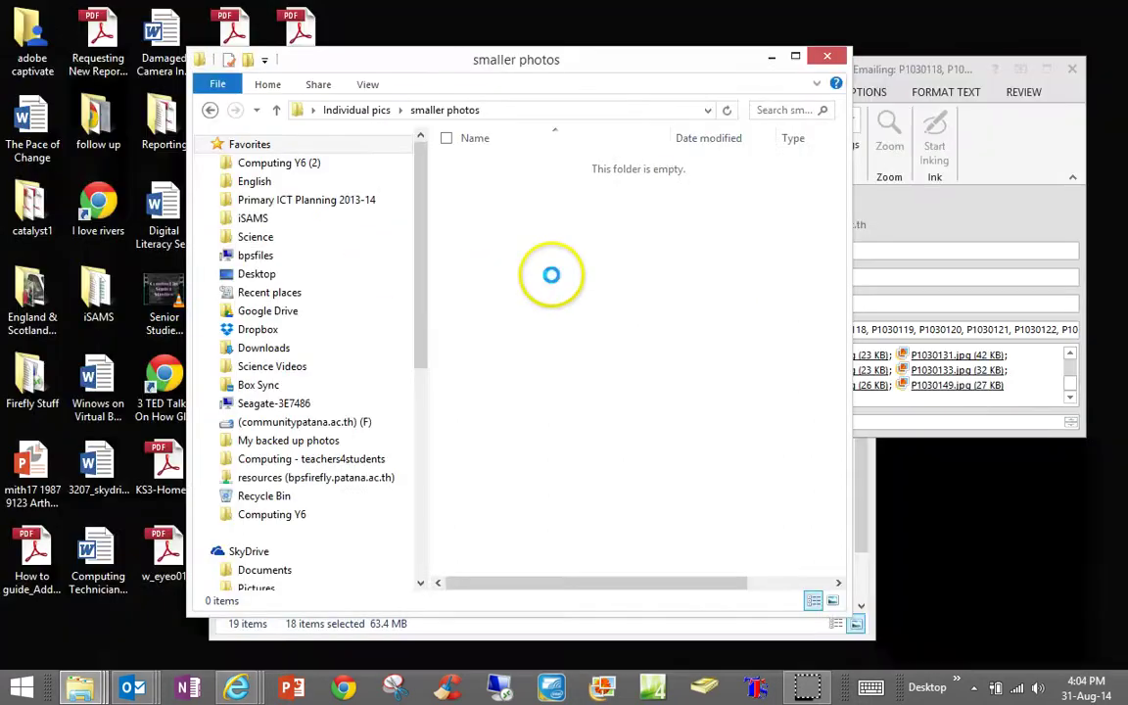
Step: Paste all 18 copied photos into the smaller photos folder and deselect them
{"action": "right_click", "coordinate": [552, 276]}
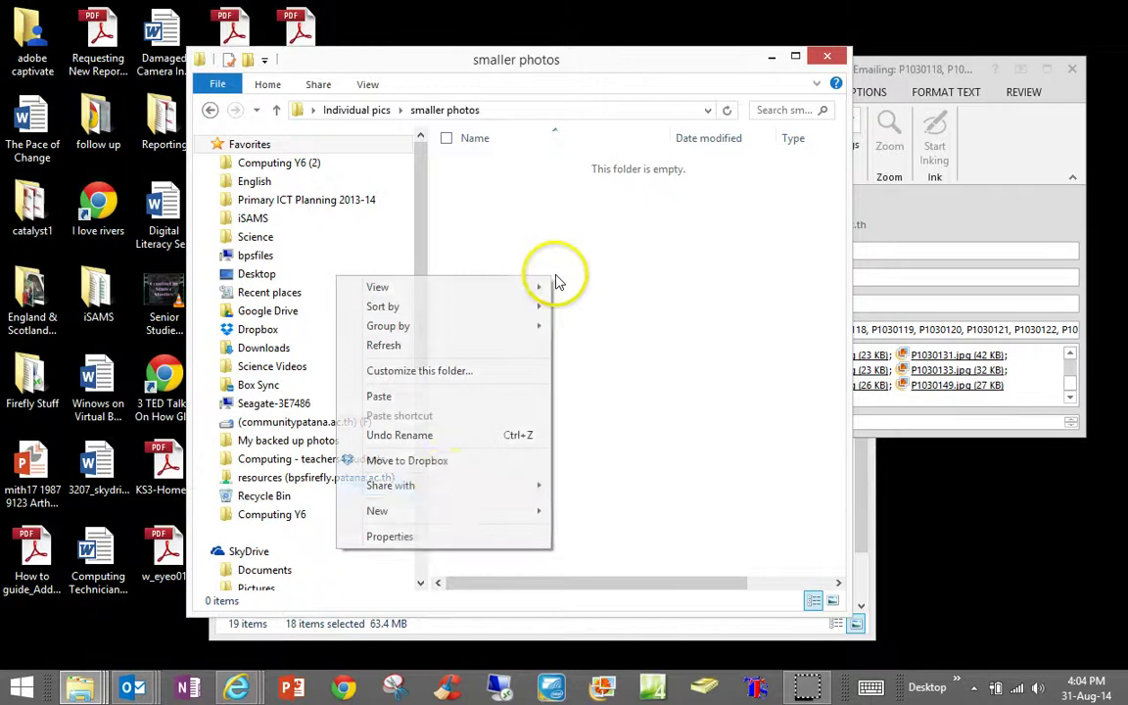
{"action": "left_click", "coordinate": [443, 401]}
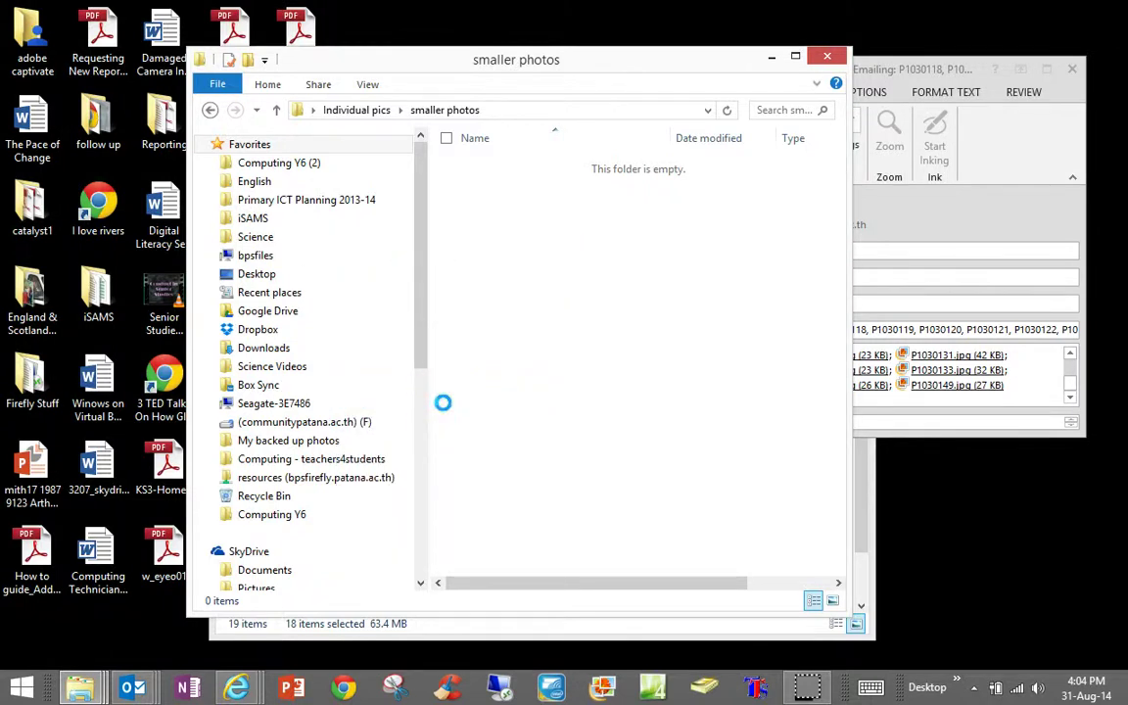
{"action": "left_click", "coordinate": [577, 524]}
Step: Discard the unsent photo e-mail draft and close the Individual pics window
{"action": "left_click", "coordinate": [920, 76]}
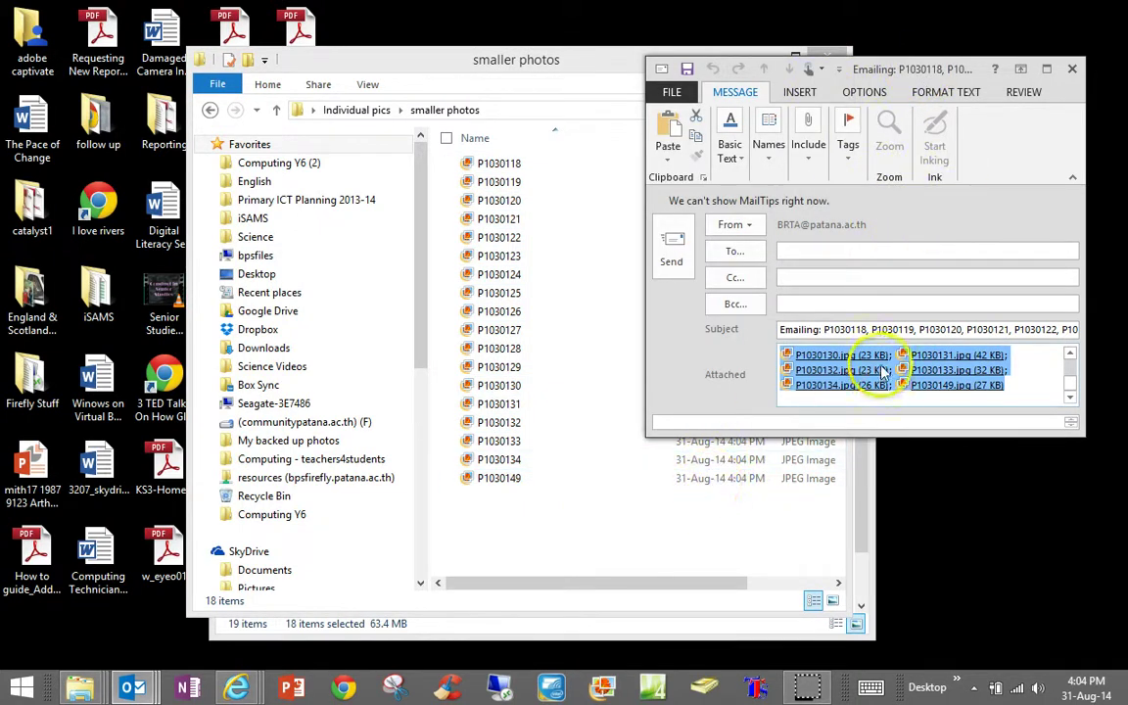
{"action": "left_click", "coordinate": [1073, 71]}
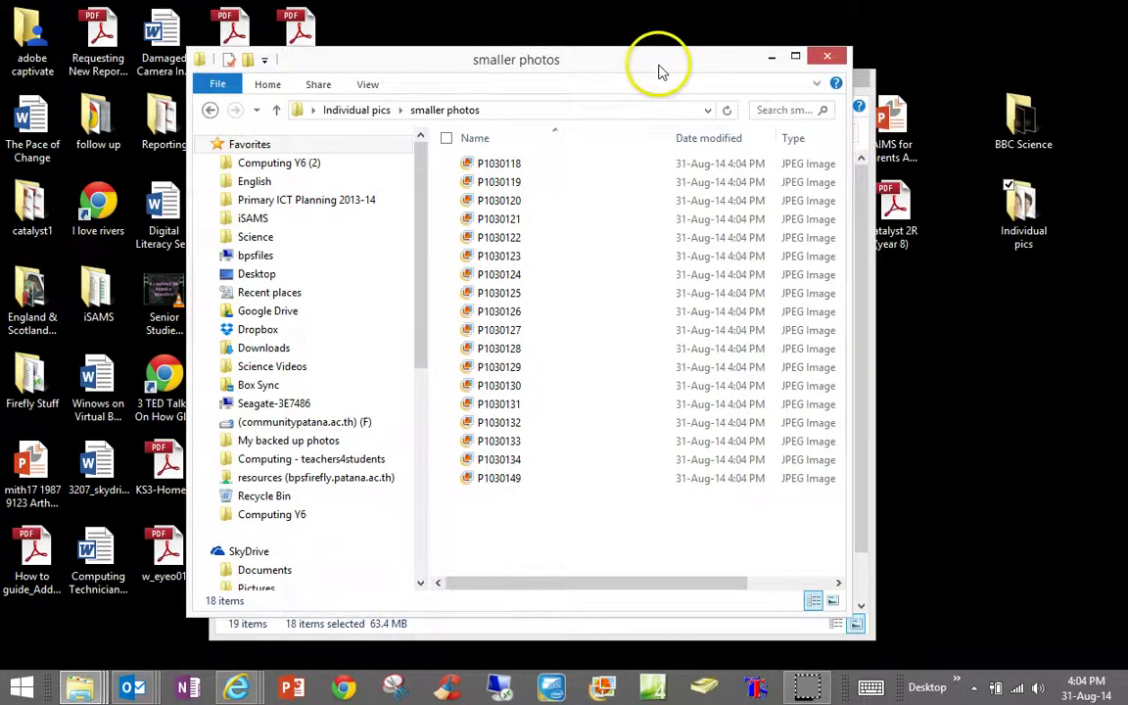
{"action": "left_click_drag", "start_coordinate": [659, 71], "coordinate": [427, 65]}
{"action": "left_click", "coordinate": [682, 85]}
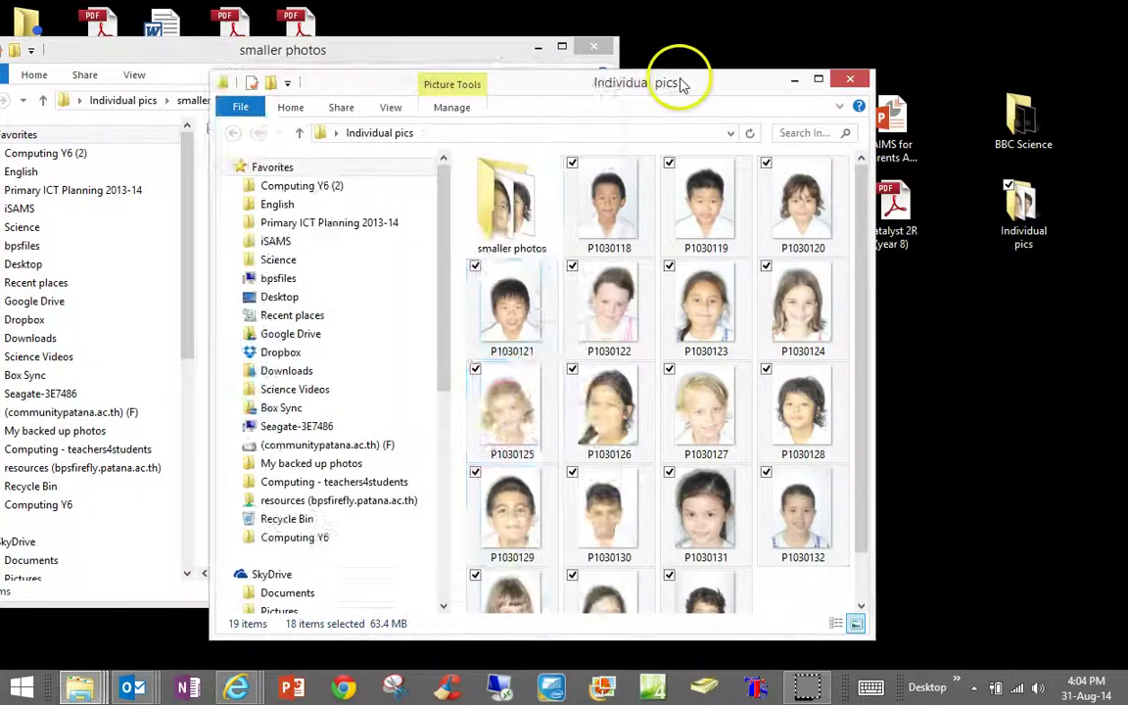
{"action": "left_click_drag", "start_coordinate": [683, 85], "coordinate": [755, 81]}
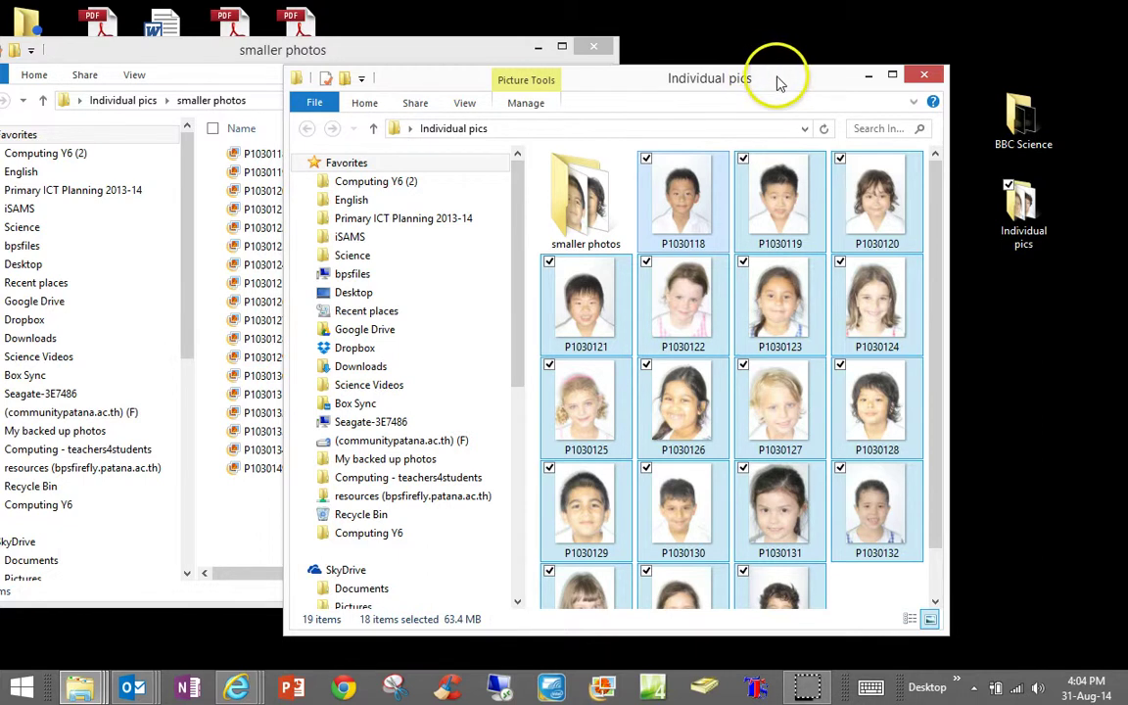
{"action": "left_click_drag", "start_coordinate": [779, 84], "coordinate": [649, 108]}
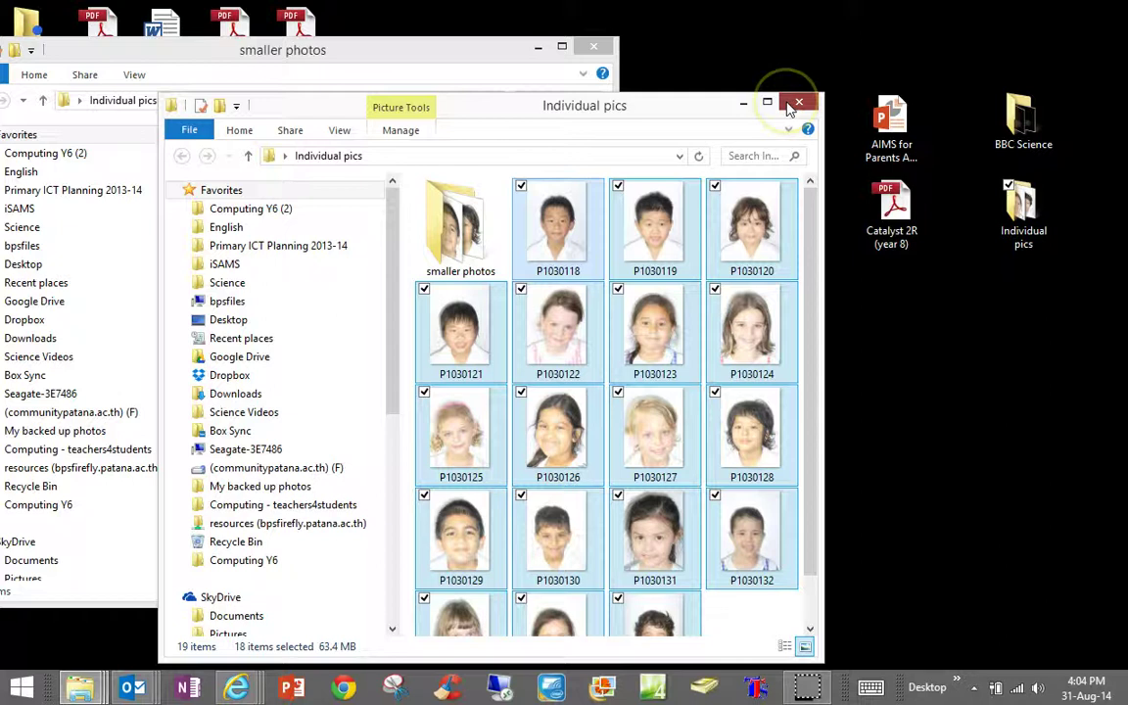
{"action": "left_click", "coordinate": [798, 103]}
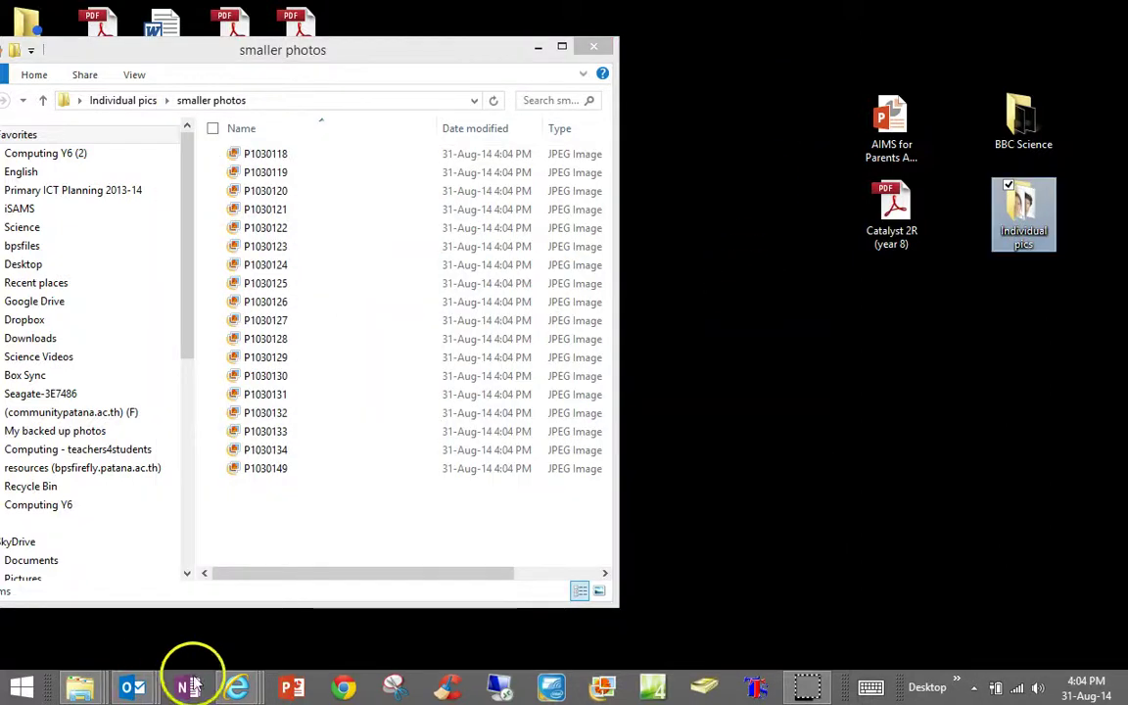
Step: Bring the Rotated Images Test page forward, move it to the right, and start editing it
{"action": "mouse_move", "coordinate": [236, 685]}
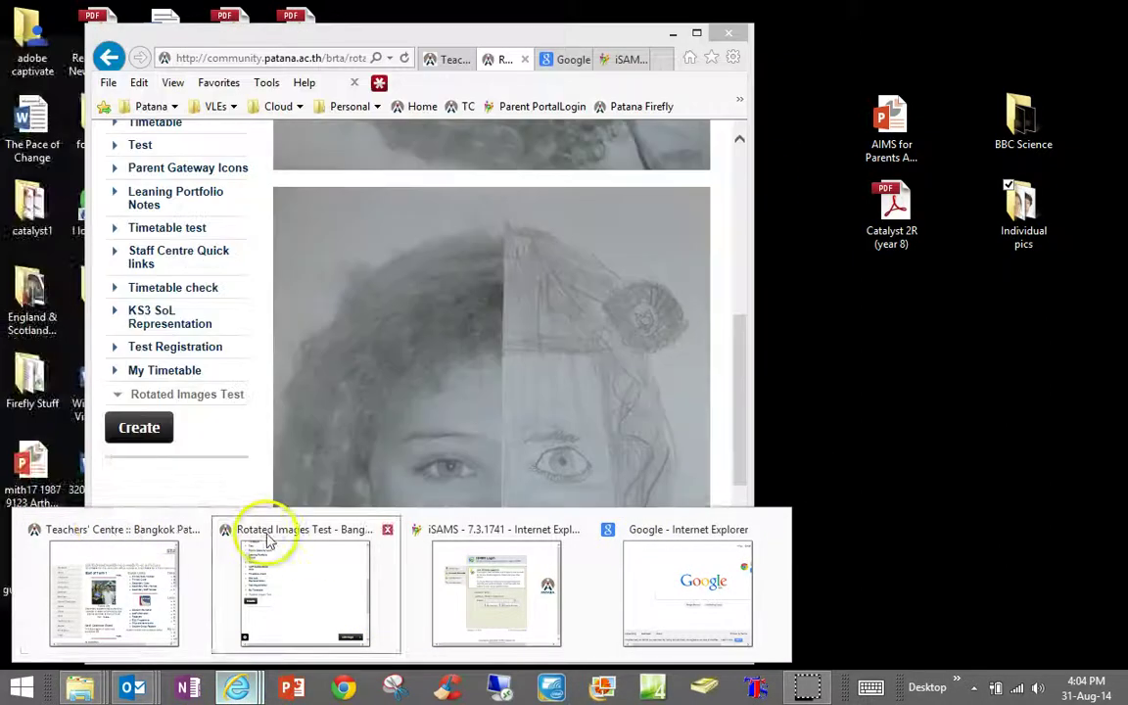
{"action": "left_click", "coordinate": [265, 538]}
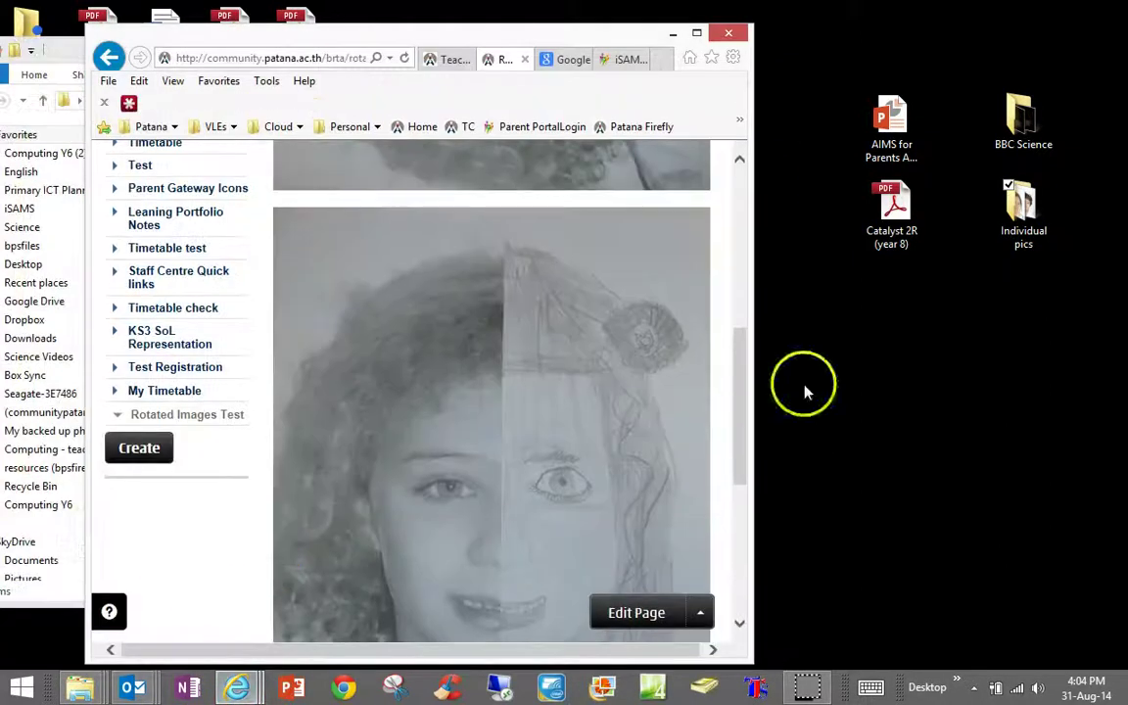
{"action": "left_click_drag", "start_coordinate": [624, 44], "coordinate": [899, 18]}
{"action": "left_click_drag", "start_coordinate": [1052, 332], "coordinate": [1053, 466]}
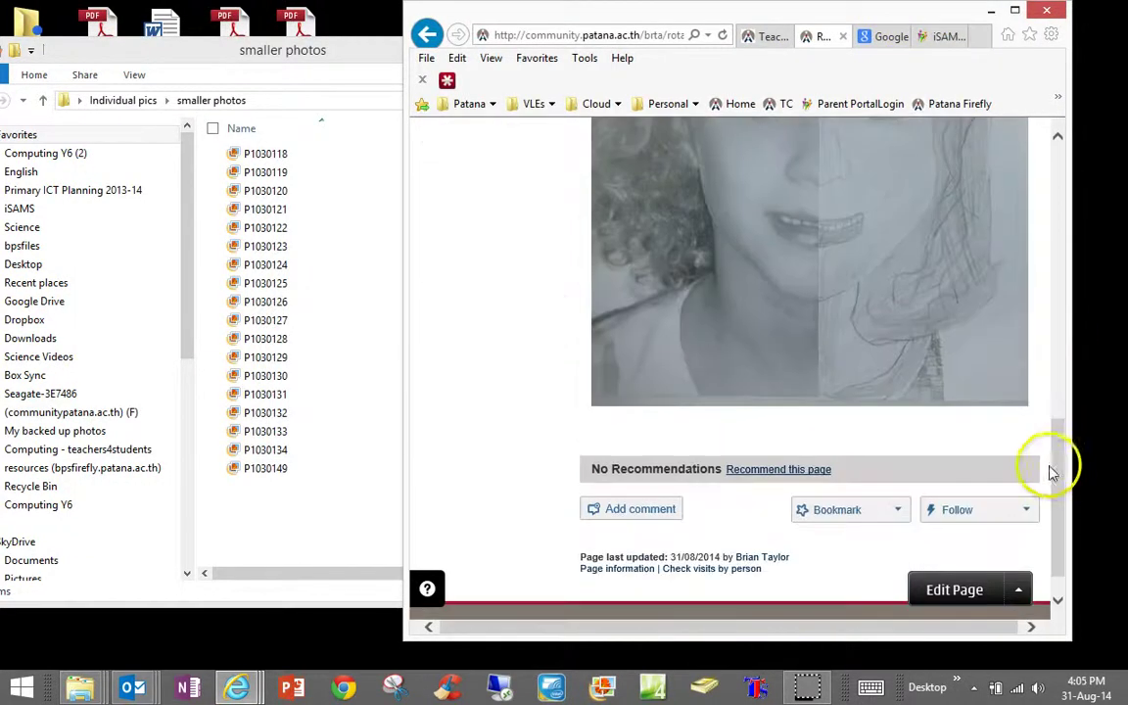
{"action": "left_click", "coordinate": [969, 590]}
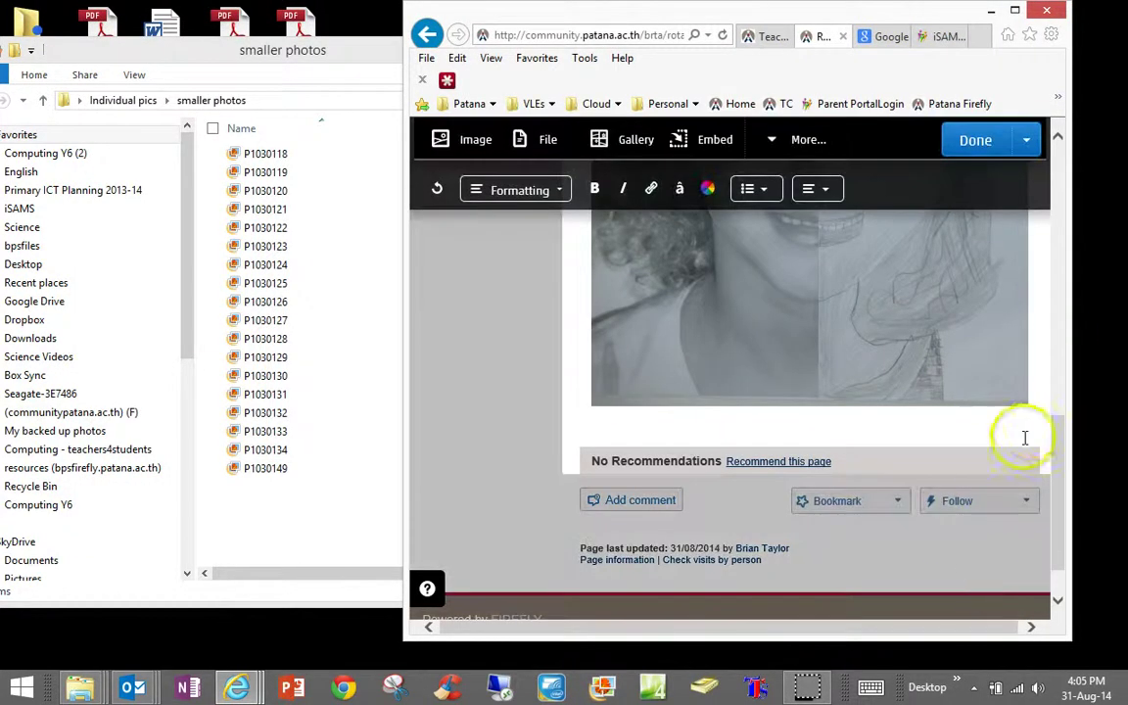
Step: Select all 18 resized photos in smaller photos and drag them onto the Firefly page
{"action": "left_click_drag", "start_coordinate": [337, 532], "coordinate": [251, 396]}
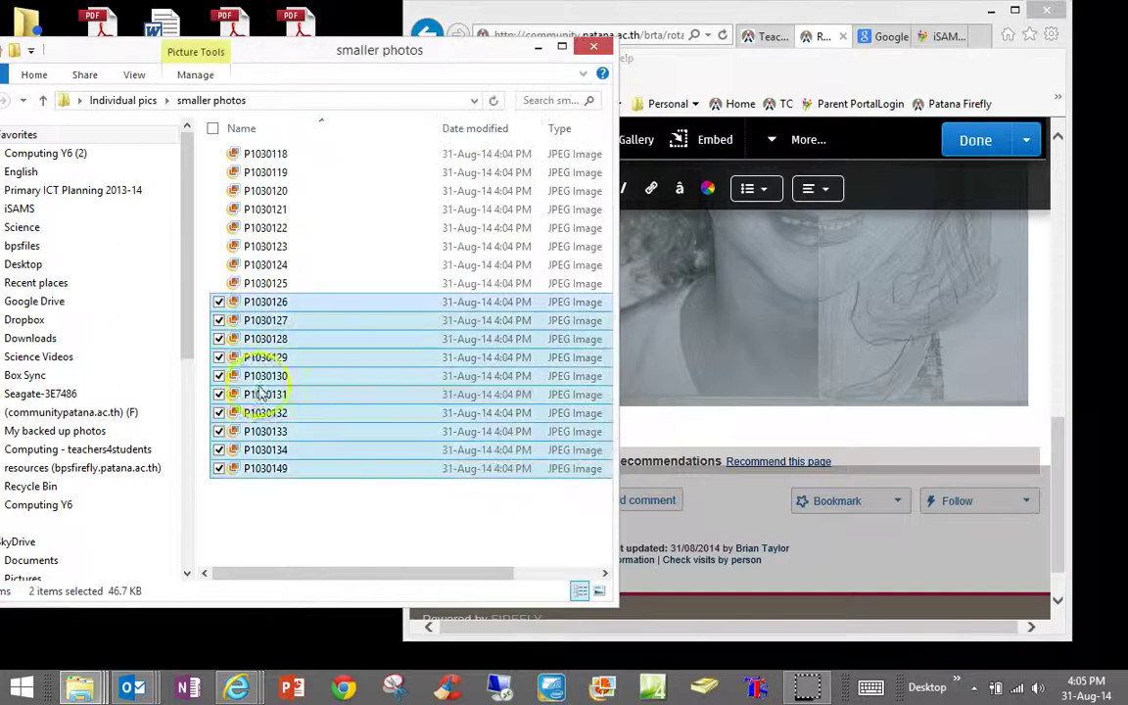
{"action": "left_click", "coordinate": [269, 495]}
{"action": "left_click_drag", "start_coordinate": [270, 496], "coordinate": [245, 157]}
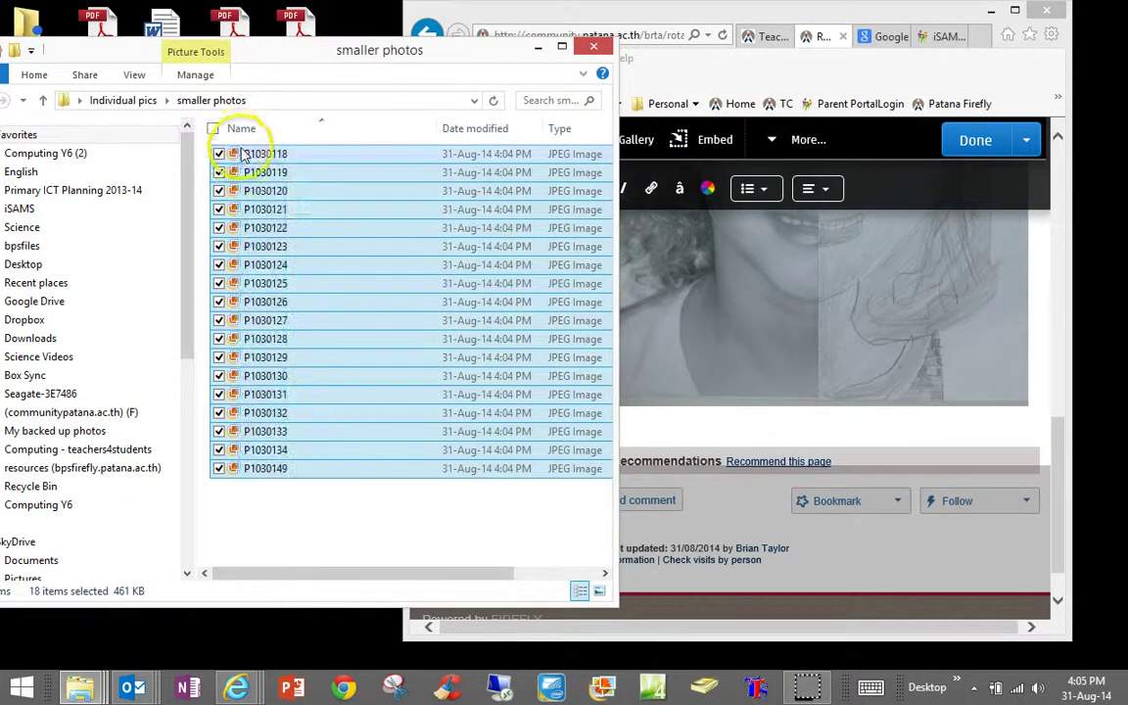
{"action": "left_click_drag", "start_coordinate": [435, 251], "coordinate": [733, 426]}
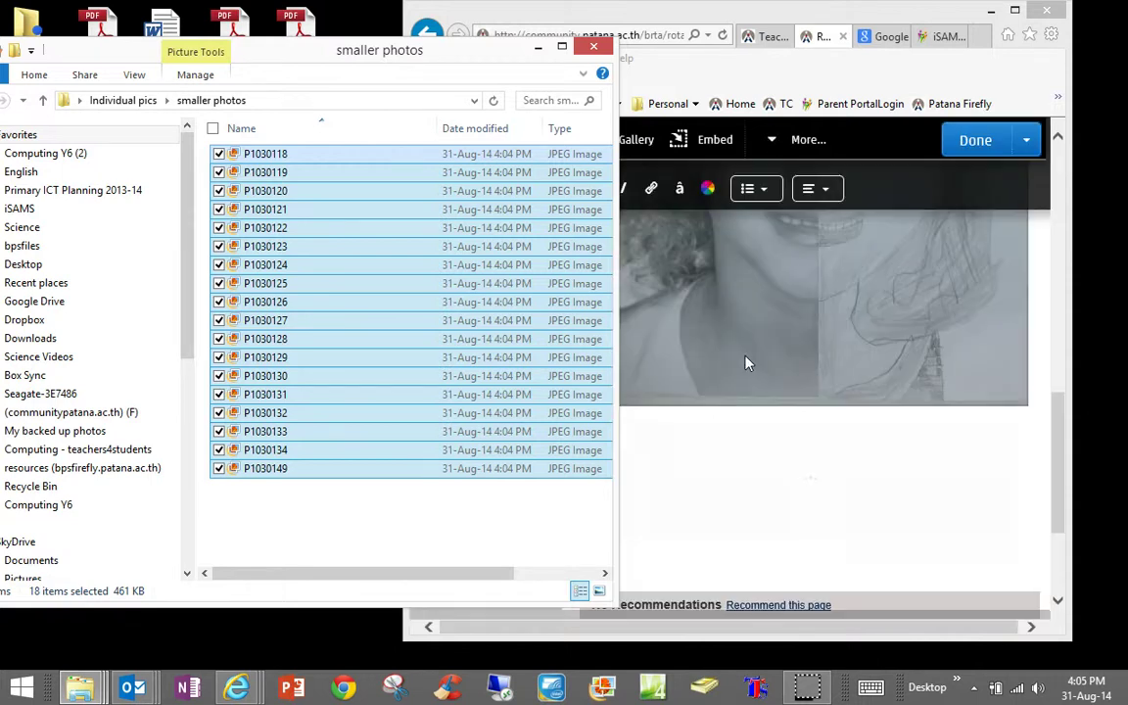
{"action": "left_click_drag", "start_coordinate": [747, 362], "coordinate": [529, 73]}
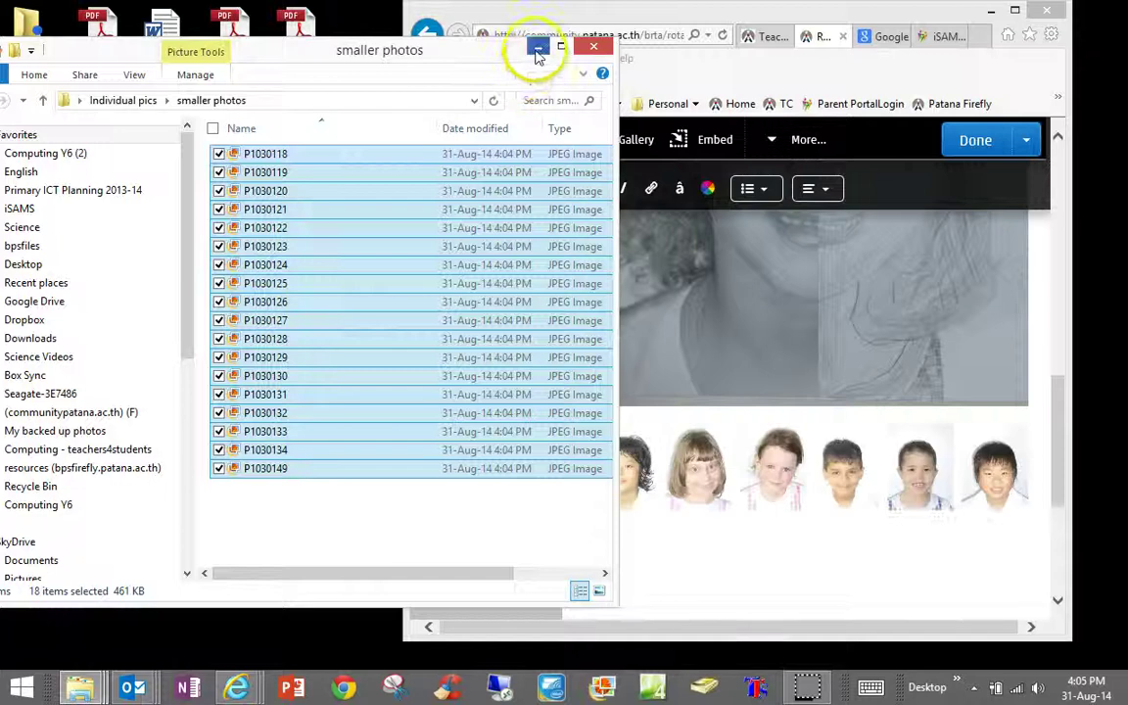
{"action": "left_click", "coordinate": [538, 47]}
Step: Maximize the browser, switch the photo gallery to Slideshow, and save the page
{"action": "left_click", "coordinate": [1015, 11]}
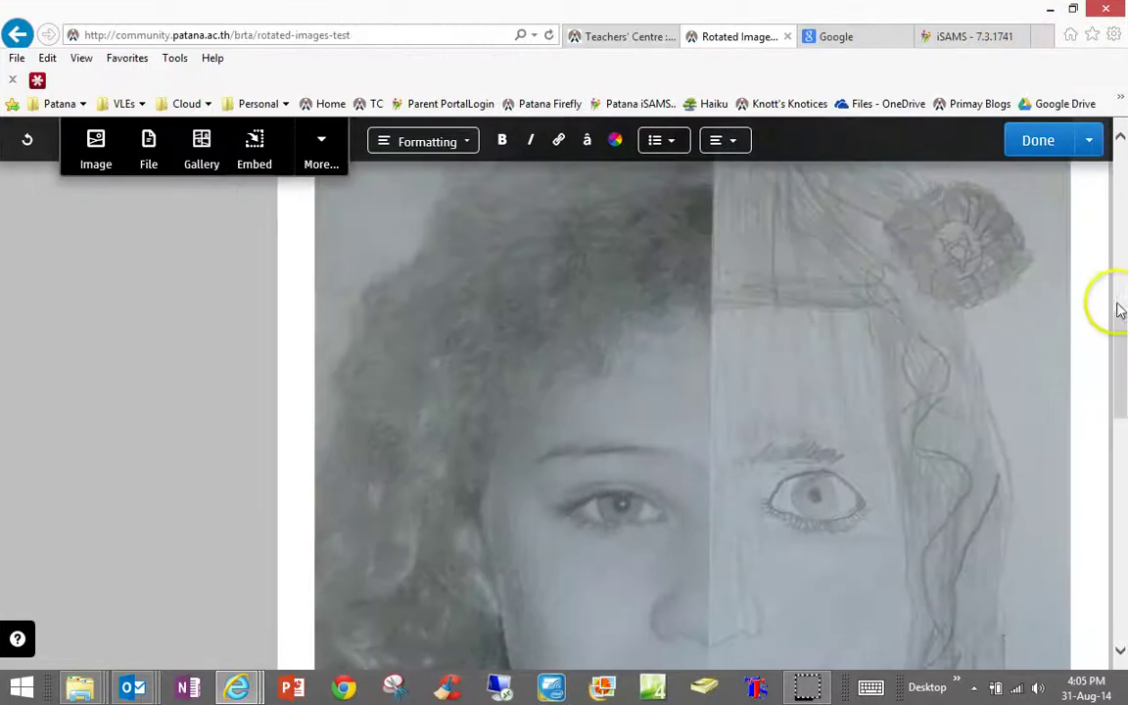
{"action": "left_click_drag", "start_coordinate": [1115, 303], "coordinate": [1123, 487]}
{"action": "scroll", "coordinate": [1007, 460], "scroll_direction": "down", "scroll_amount": 1}
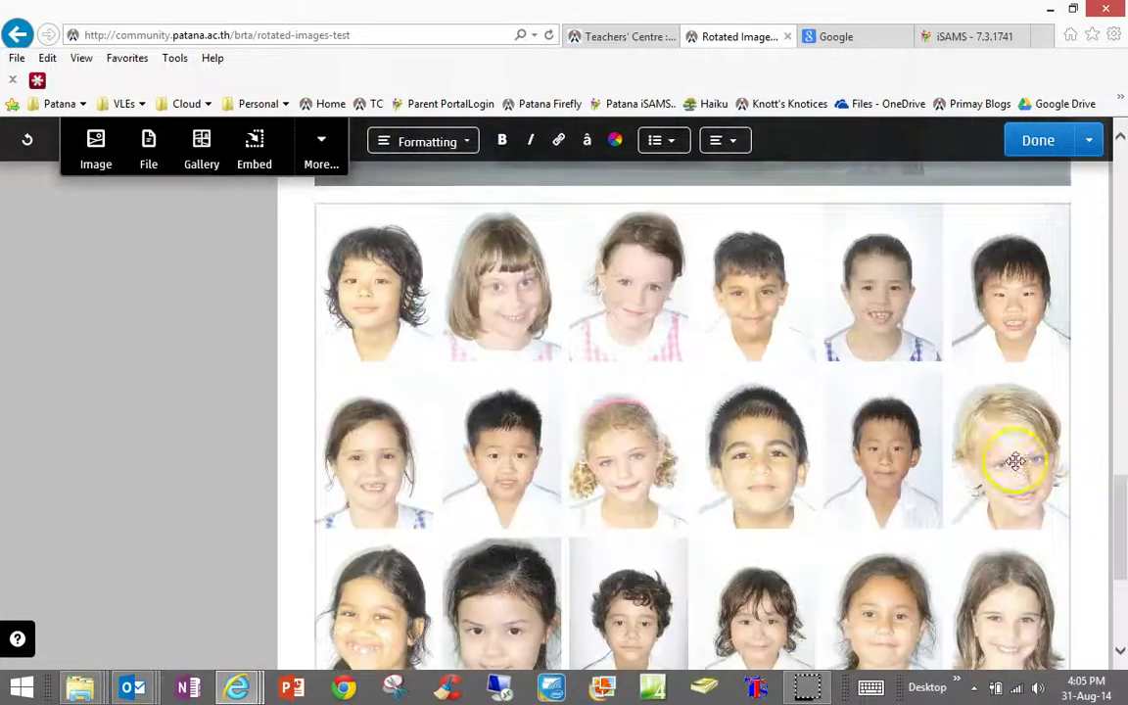
{"action": "left_click", "coordinate": [769, 393]}
{"action": "double_click", "coordinate": [769, 392]}
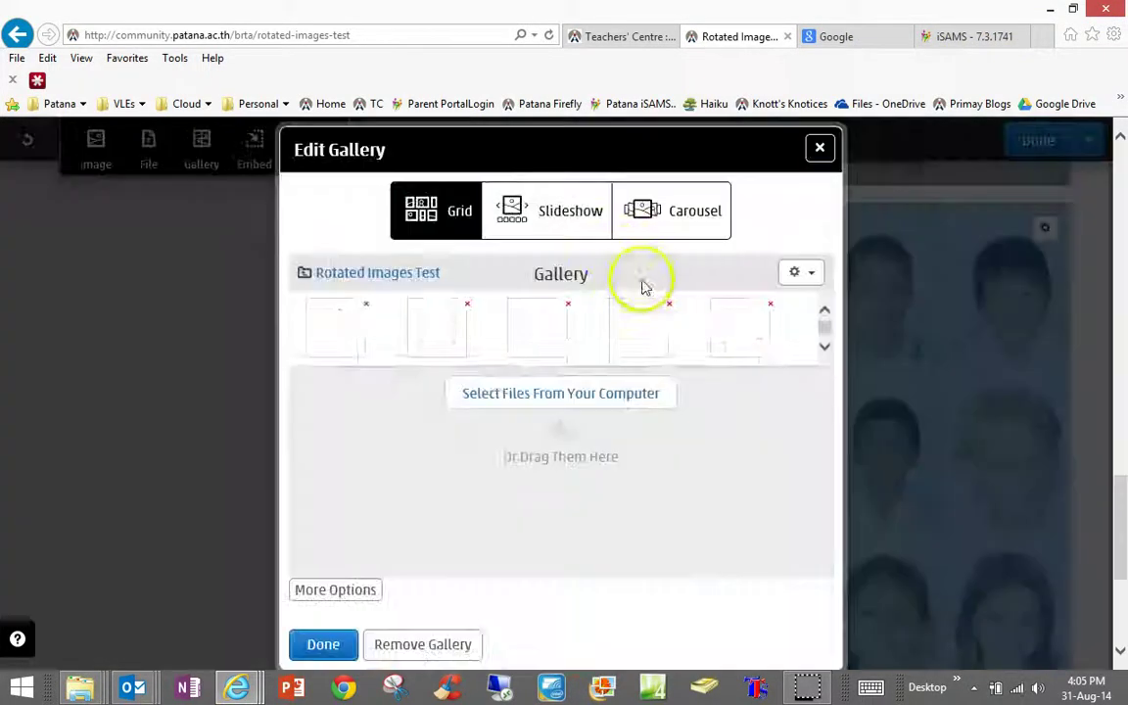
{"action": "left_click", "coordinate": [559, 212]}
{"action": "left_click", "coordinate": [355, 593]}
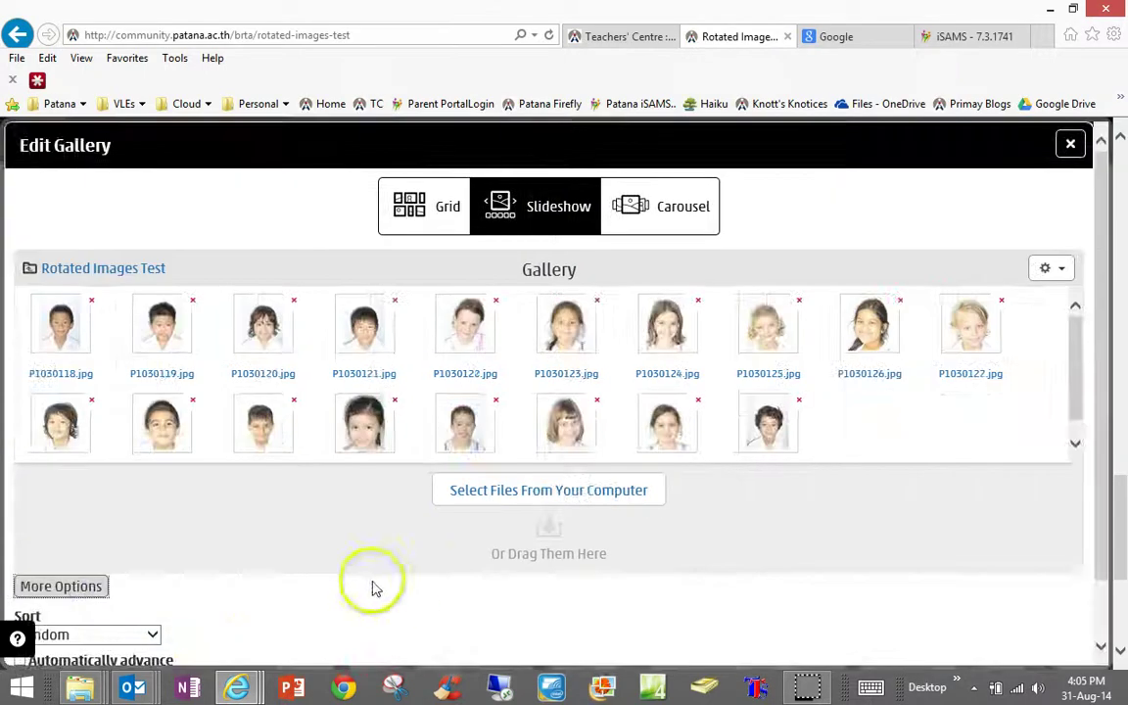
{"action": "scroll", "coordinate": [373, 587], "scroll_direction": "down", "scroll_amount": 1}
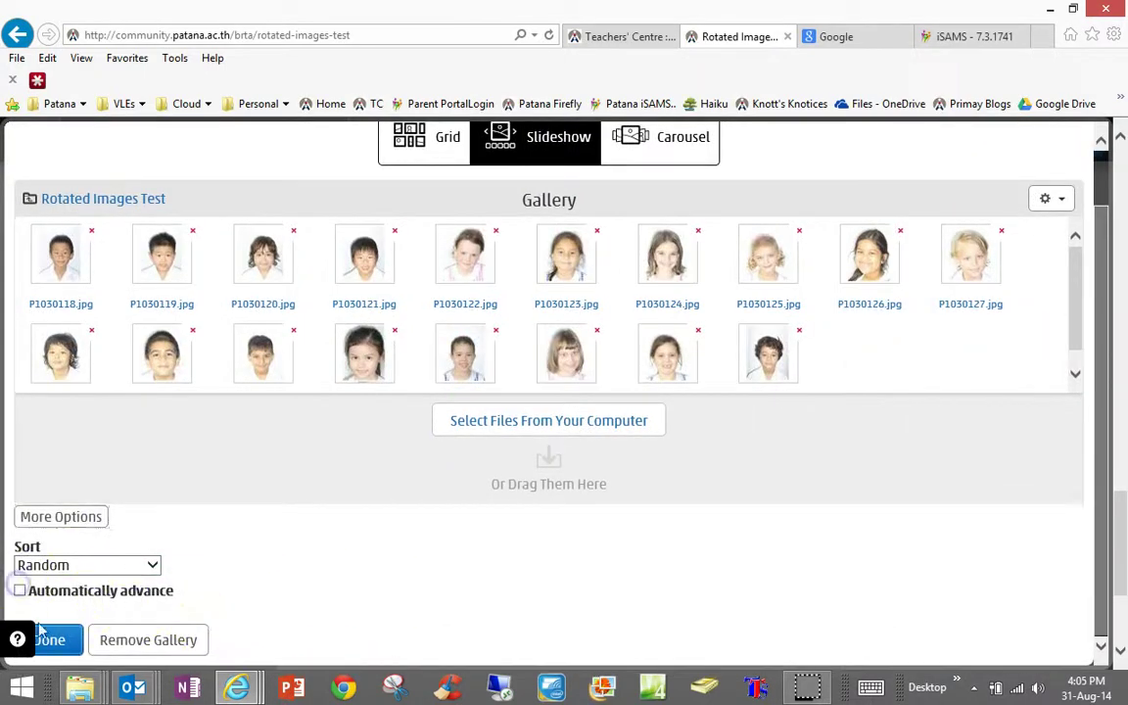
{"action": "left_click", "coordinate": [44, 641]}
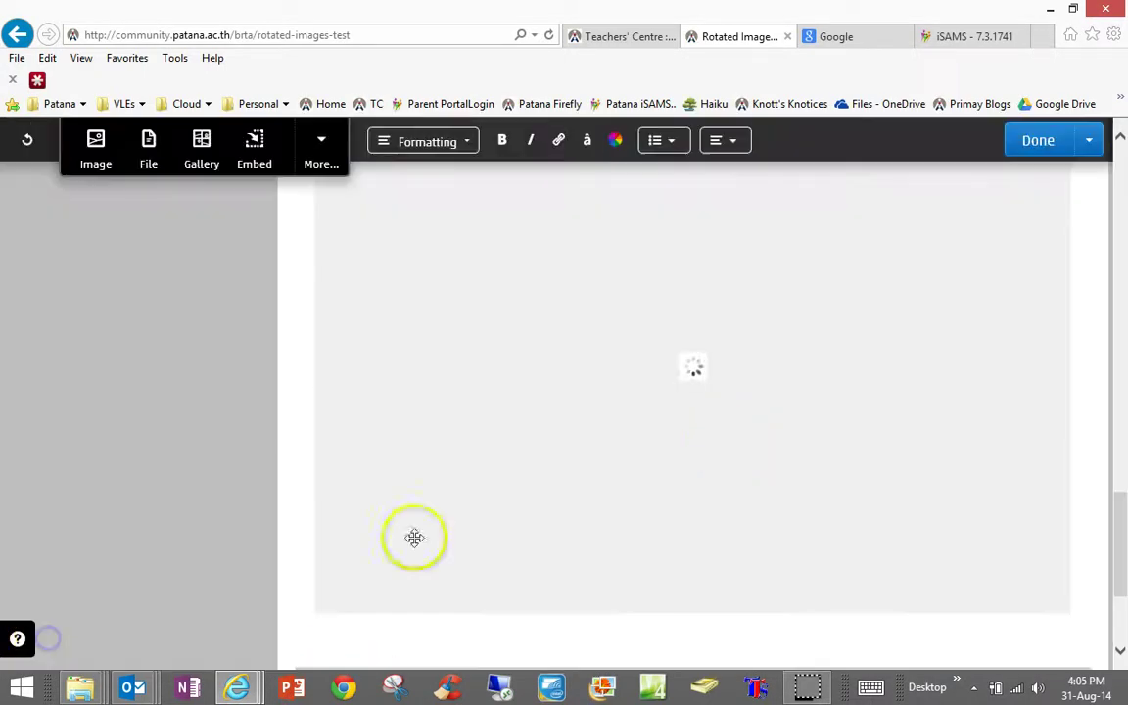
{"action": "left_click", "coordinate": [1038, 140]}
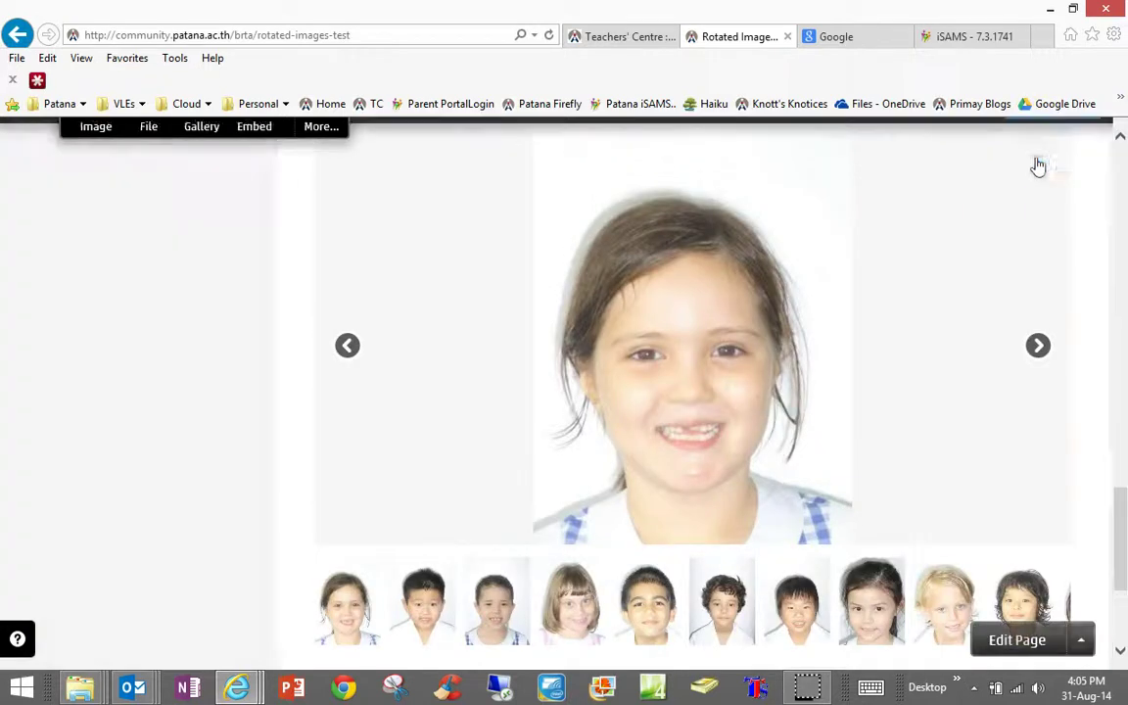
Step: Step through six slideshow photos with the next arrow to check them
{"action": "left_click", "coordinate": [1035, 352]}
{"action": "left_click", "coordinate": [1036, 356]}
{"action": "left_click", "coordinate": [1035, 356]}
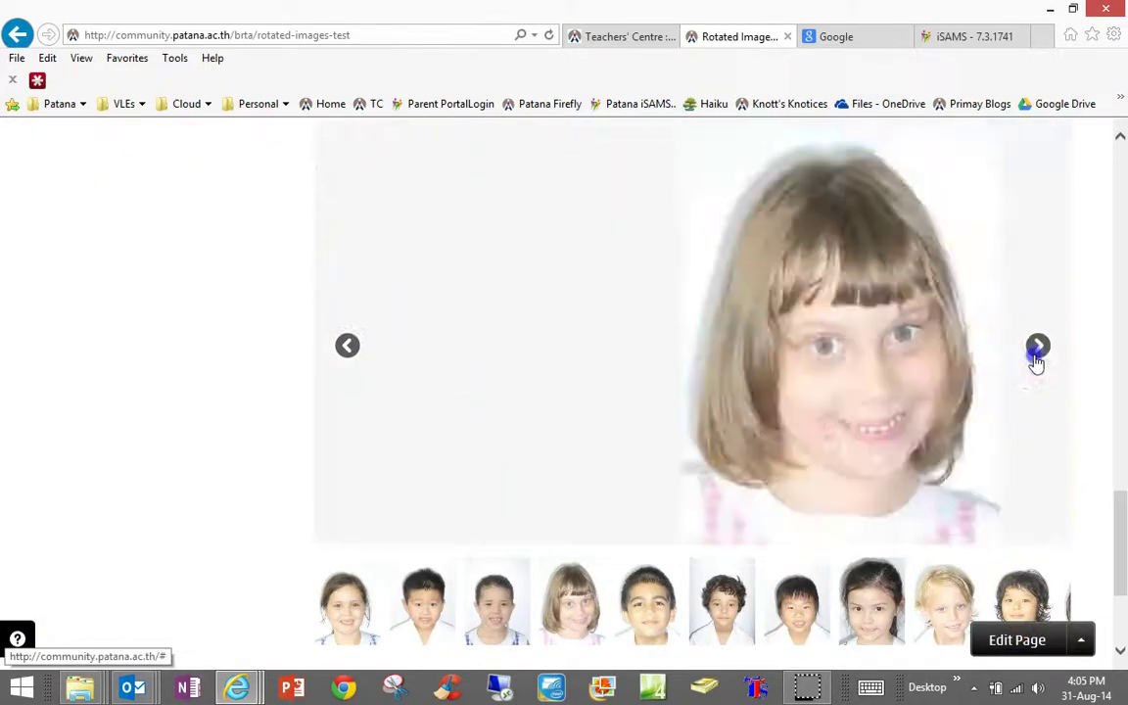
{"action": "left_click", "coordinate": [1035, 356]}
{"action": "left_click", "coordinate": [1036, 357]}
{"action": "left_click", "coordinate": [1035, 357]}
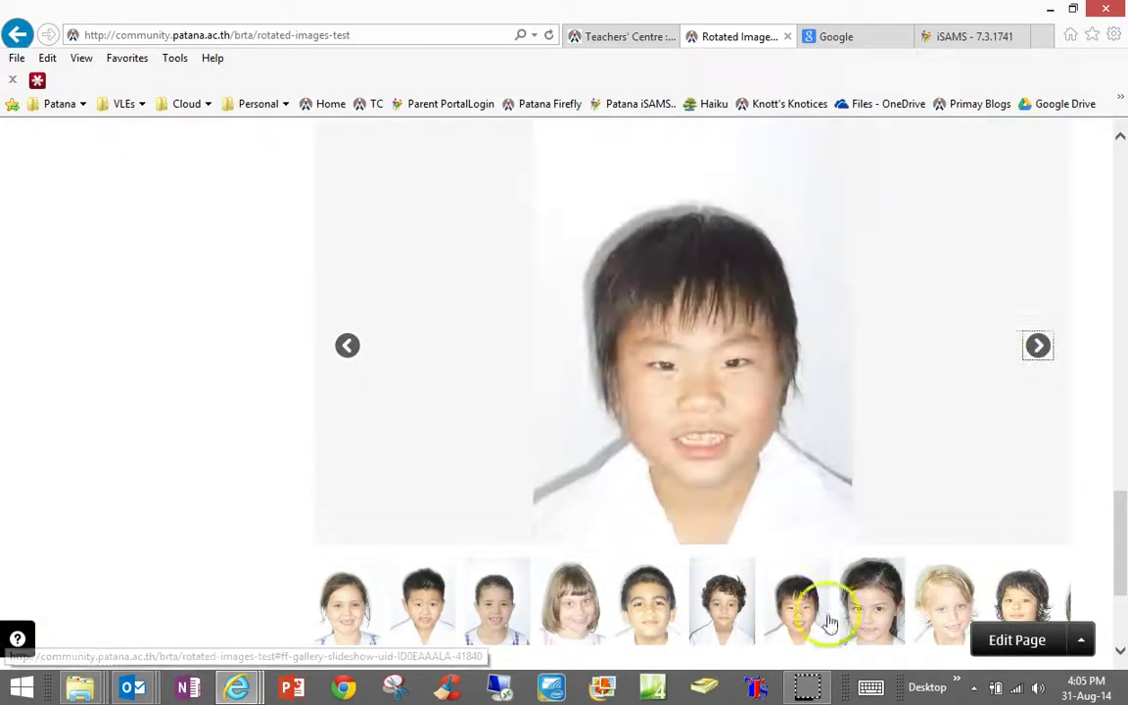